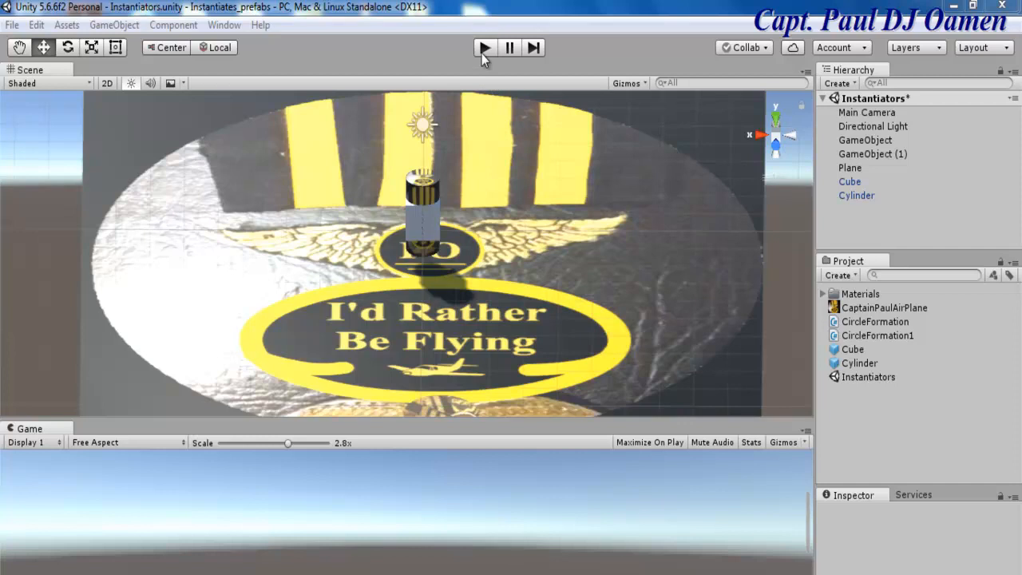
# Step: Run the Instantiators scene, inspect one of the cylinder clones in the circle, and stop playback
pyautogui.click(482, 54)
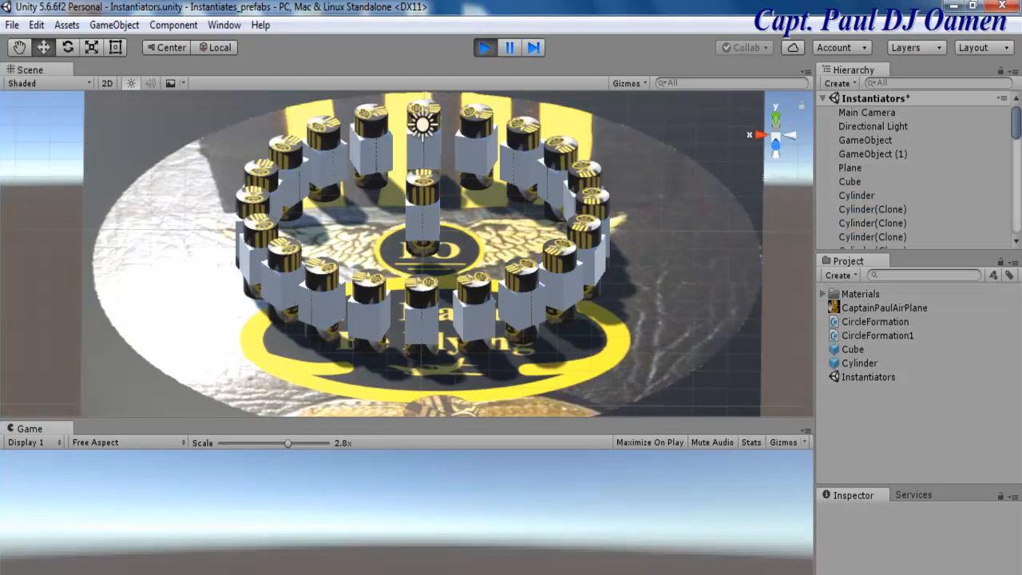
pyautogui.click(579, 271)
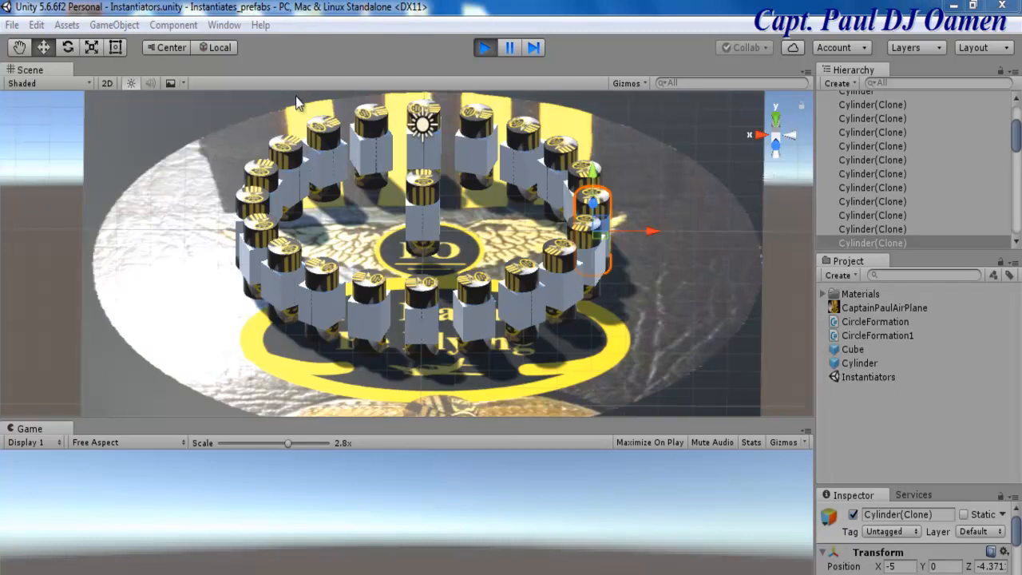
pyautogui.hotkey('ctrl', 'p')
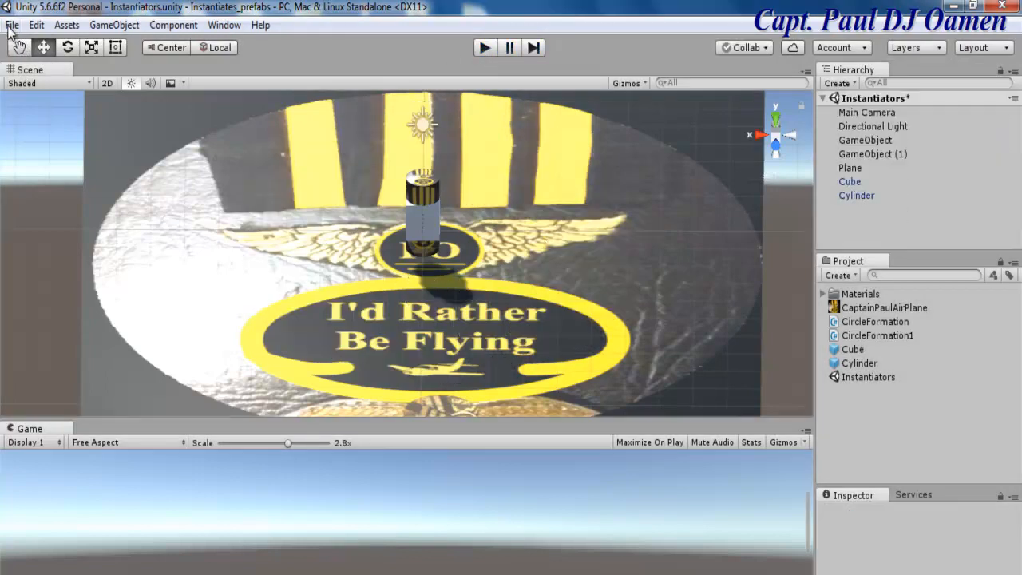
# Step: Create a new 3D project named Instant
pyautogui.click(11, 26)
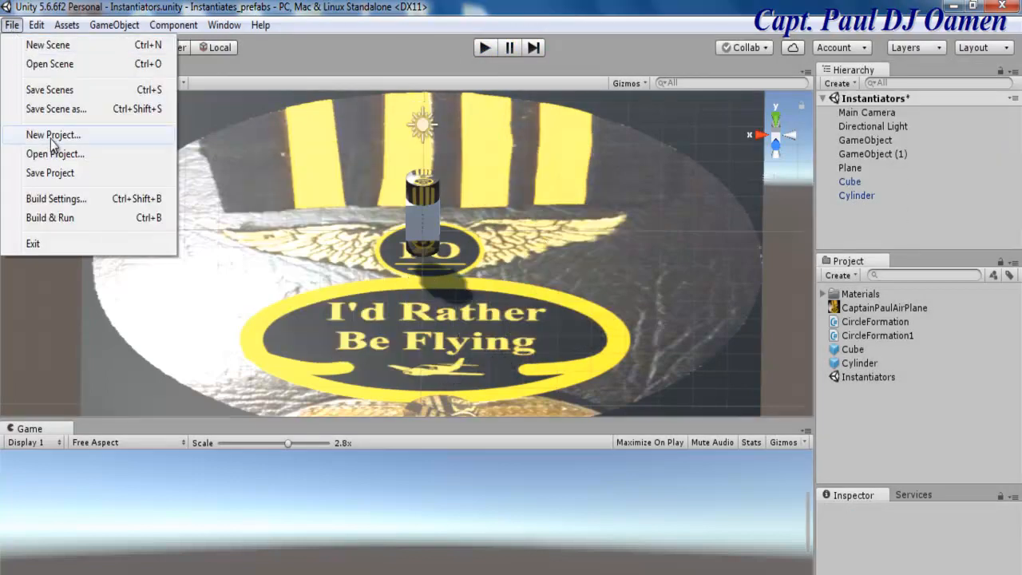
pyautogui.click(24, 135)
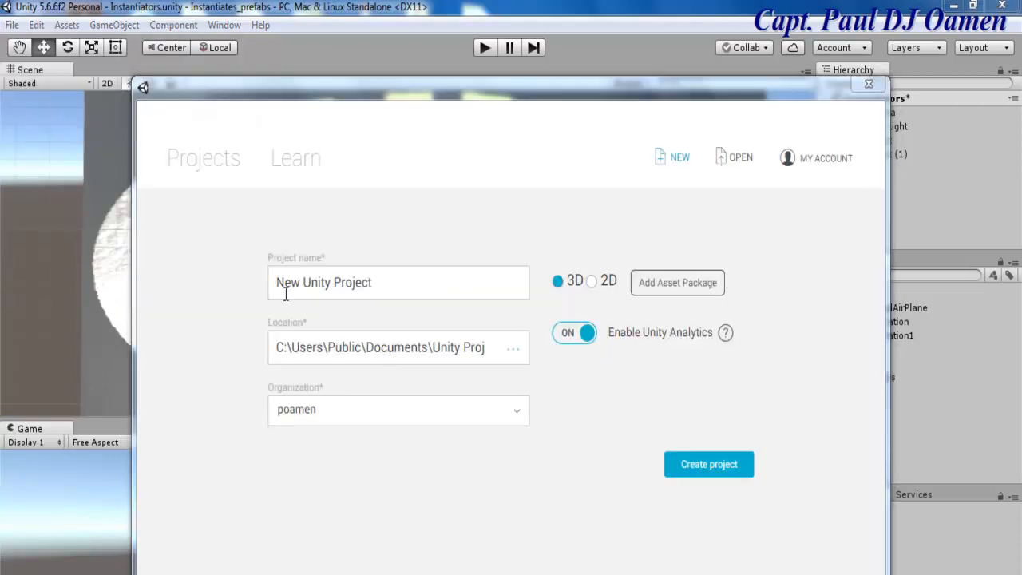
pyautogui.moveTo(389, 291); pyautogui.dragTo(258, 291)
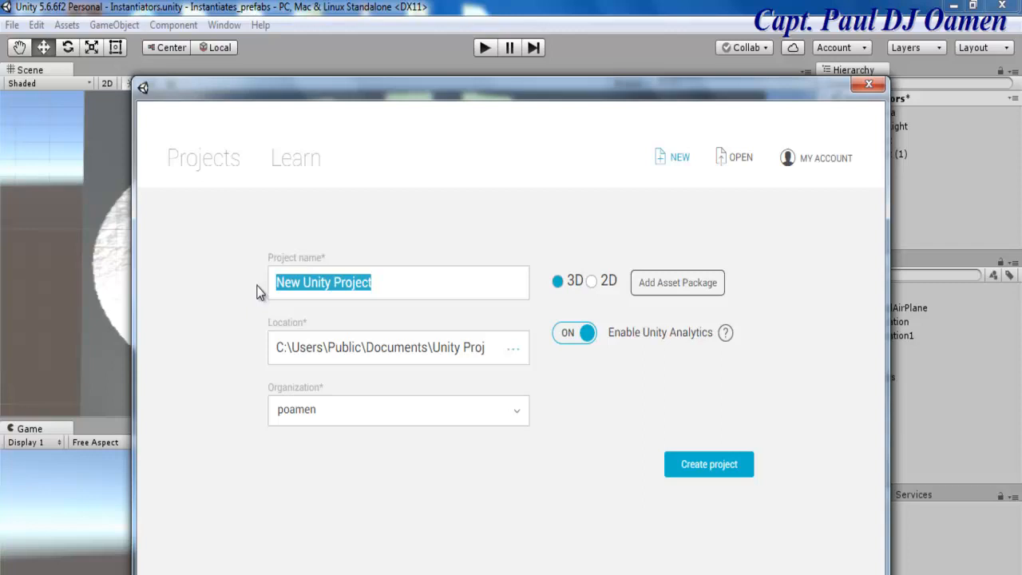
pyautogui.write('Instant')
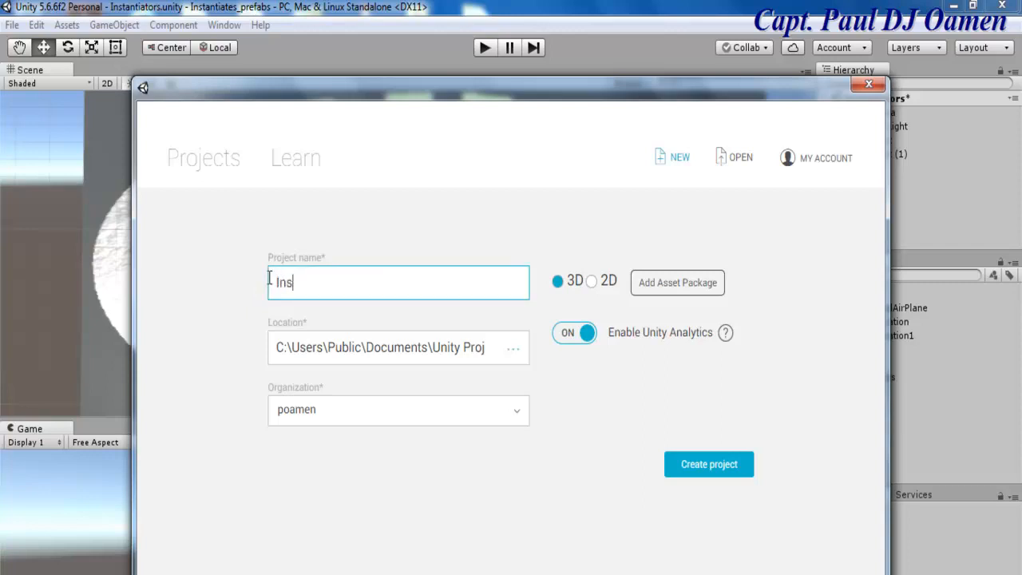
pyautogui.click(708, 467)
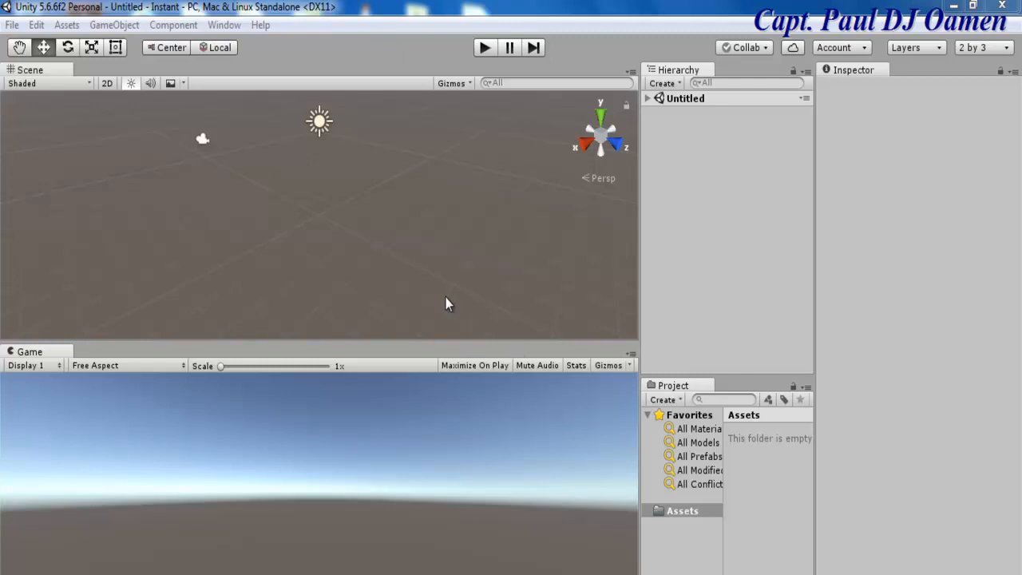
# Step: Add an empty game object and a 3D cube to the new scene
pyautogui.click(664, 83)
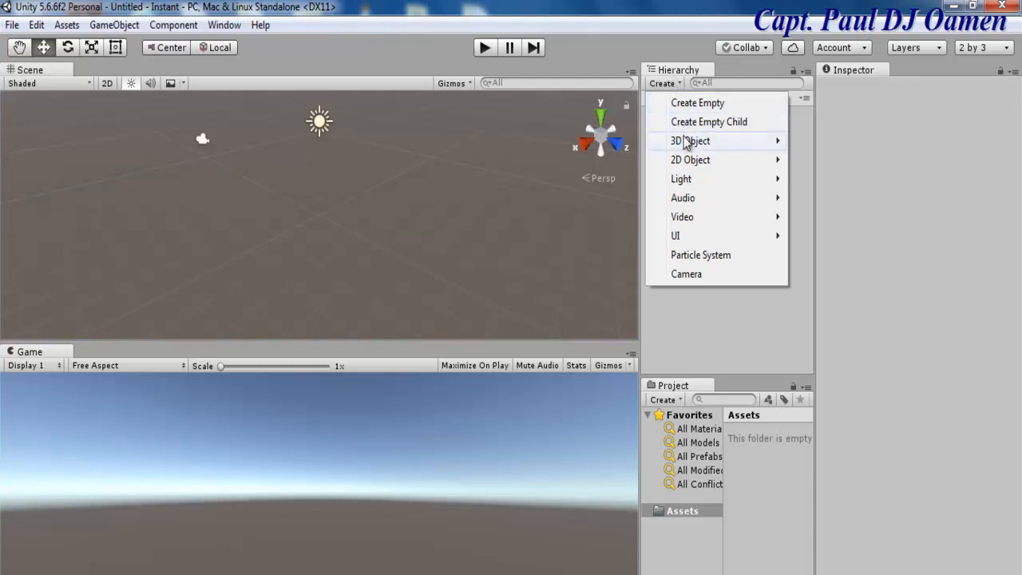
pyautogui.click(683, 105)
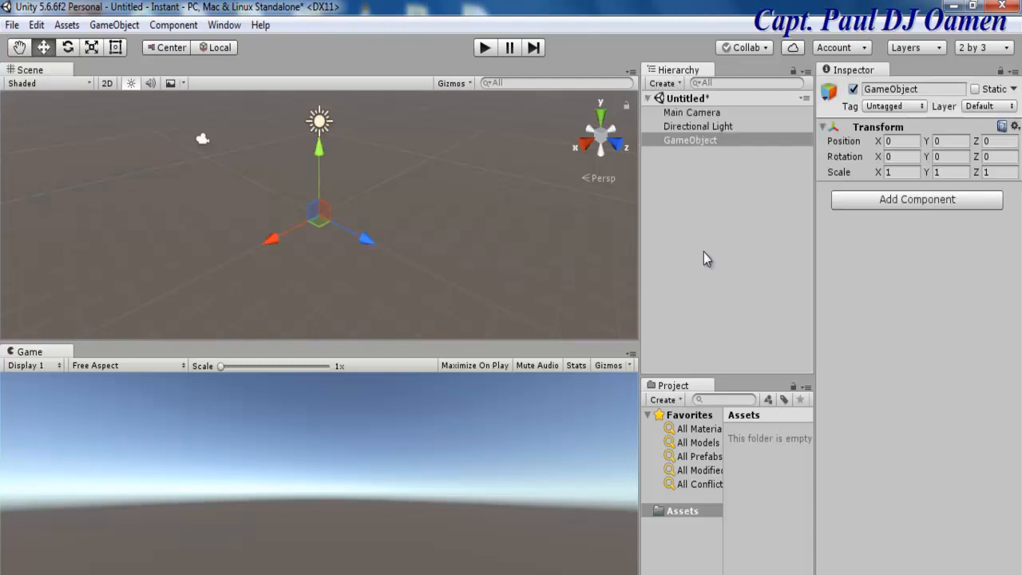
pyautogui.click(702, 163)
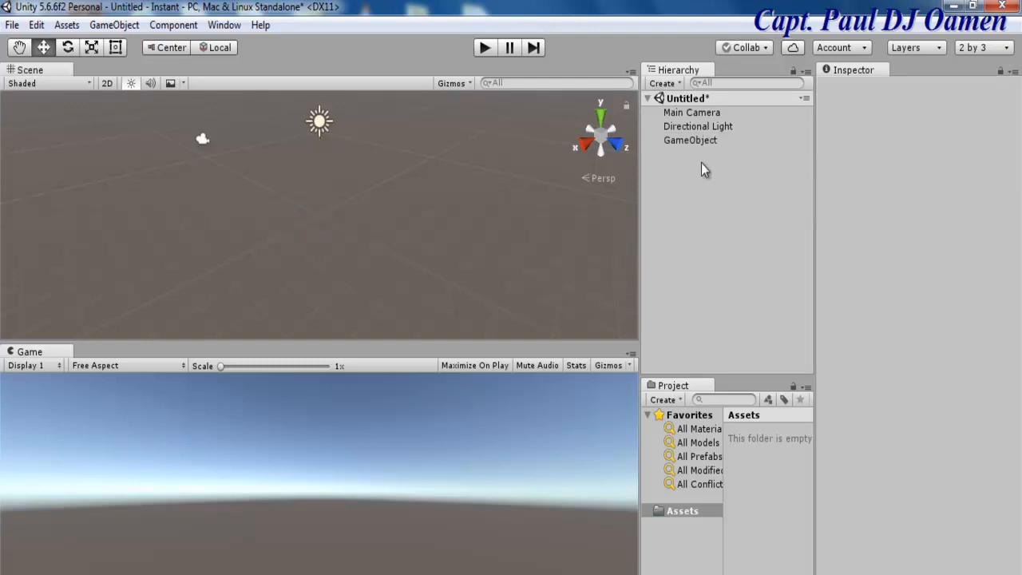
pyautogui.click(679, 84)
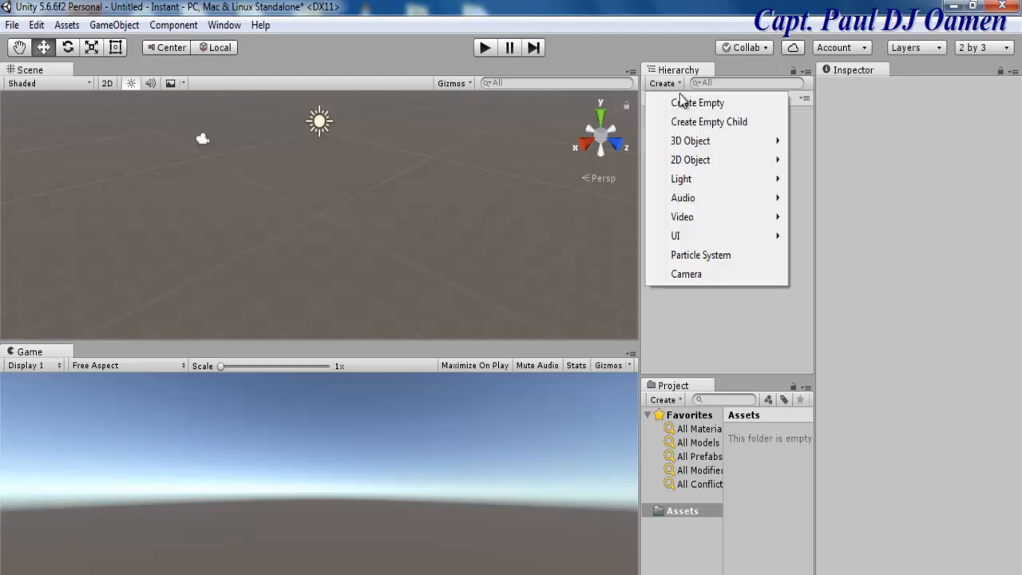
pyautogui.moveTo(771, 141)
pyautogui.click(816, 141)
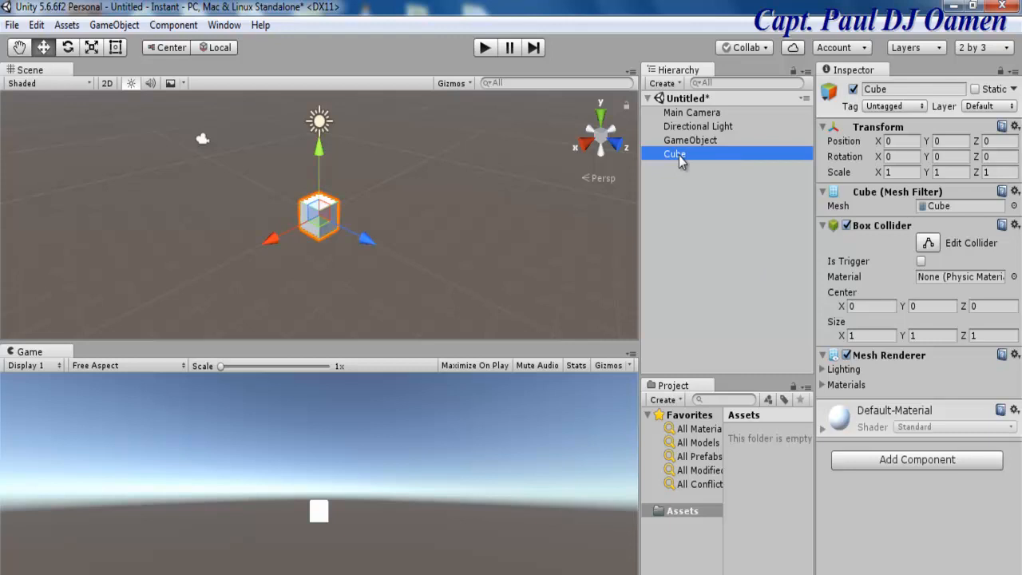
# Step: Save the cube as a prefab in the Assets folder and show the project files in a one-column layout
pyautogui.click(730, 393)
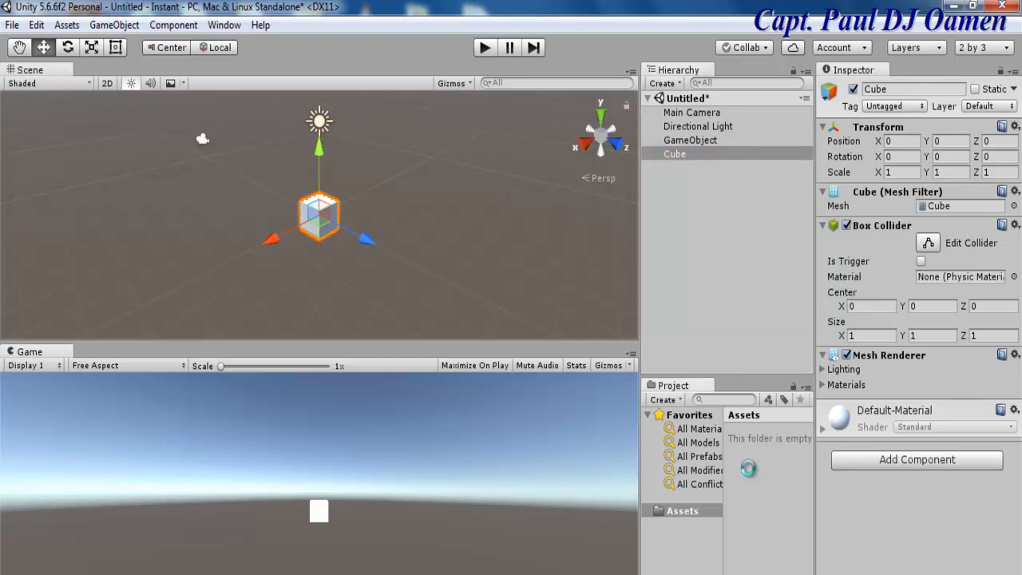
pyautogui.moveTo(748, 468); pyautogui.dragTo(751, 469)
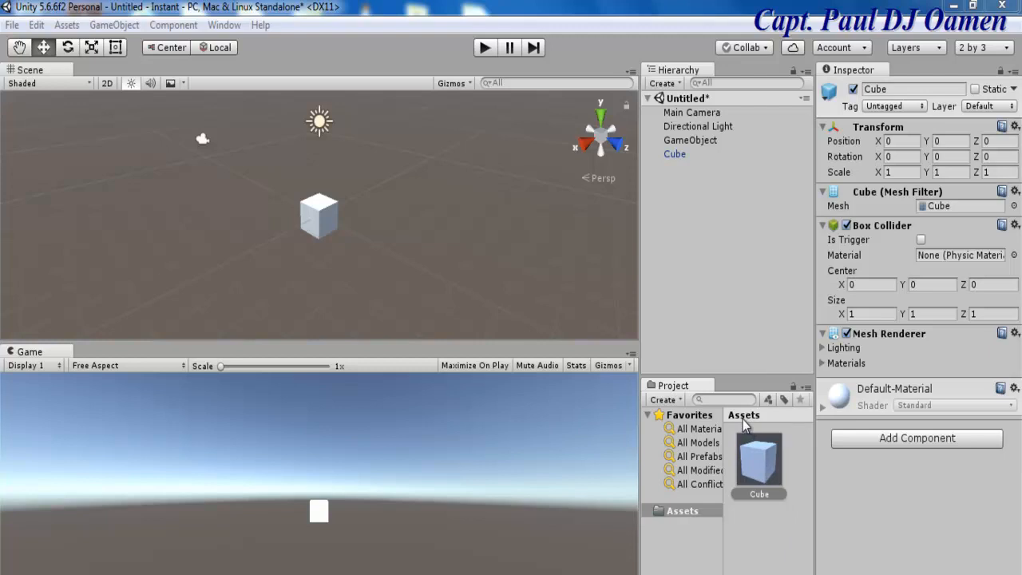
pyautogui.click(801, 389)
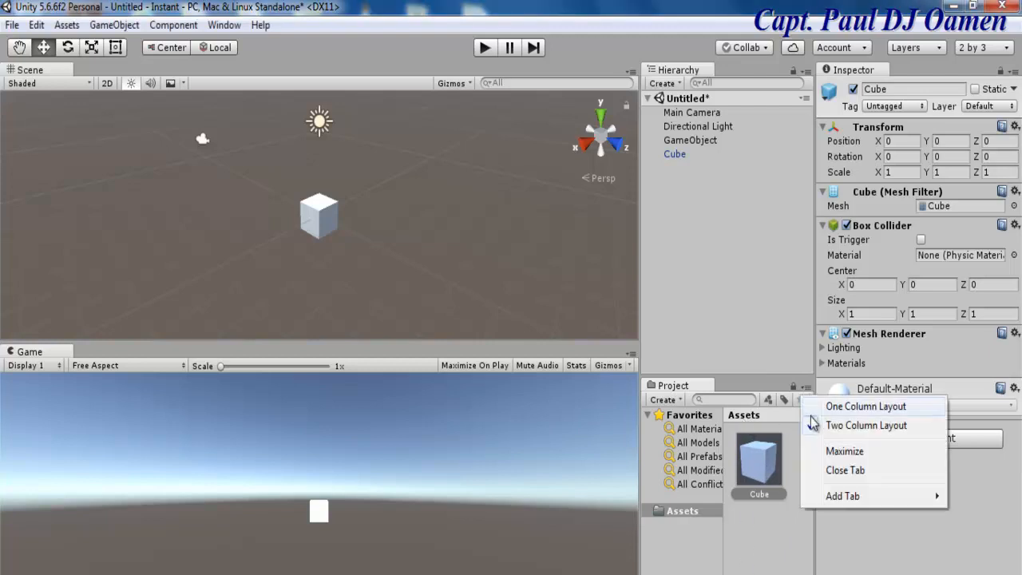
pyautogui.click(830, 406)
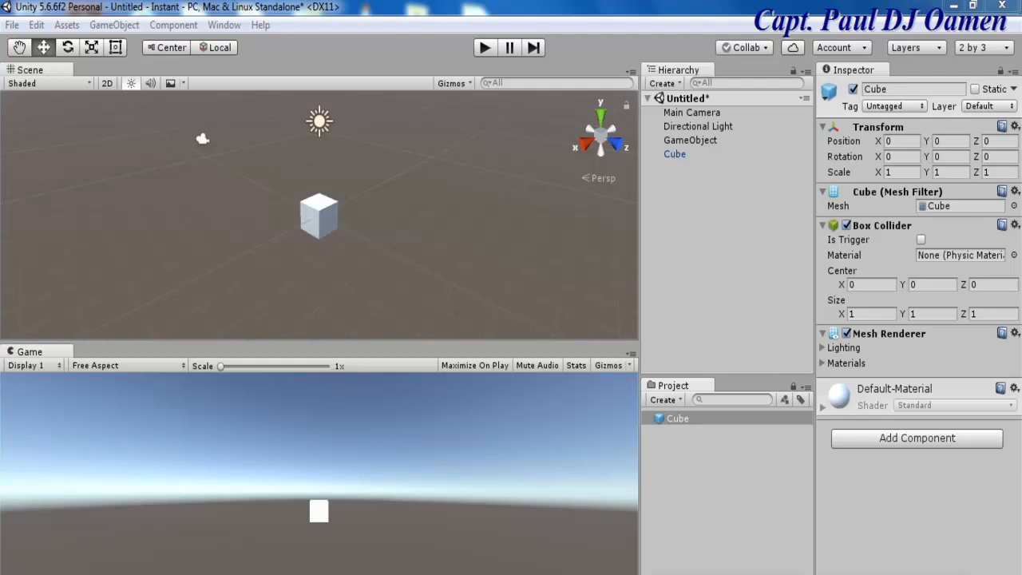
# Step: Switch to the browser and review the title and web address of the Unity manual page on instantiating prefabs at run time
pyautogui.hotkey('alt', 'Tab')
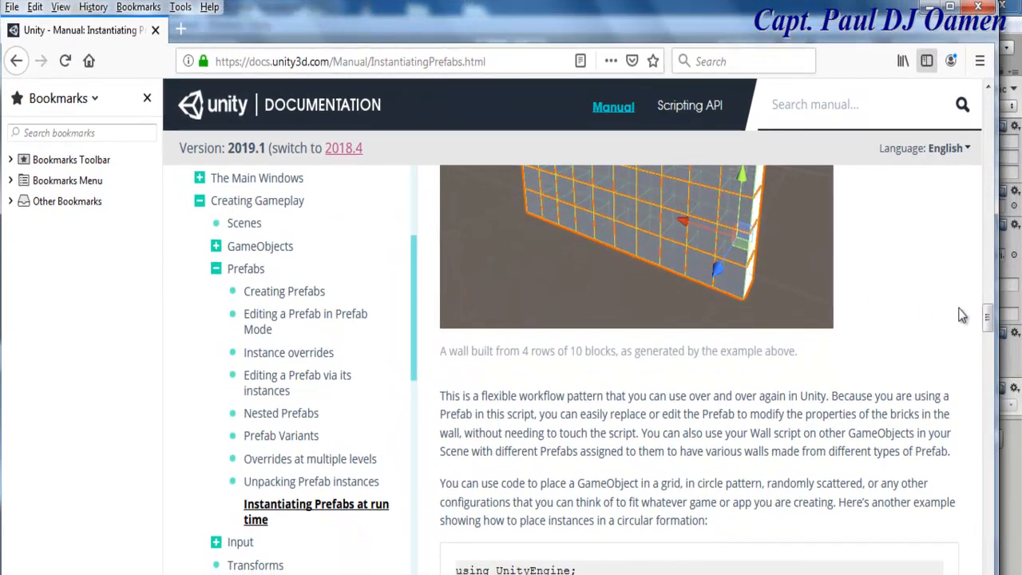
pyautogui.moveTo(988, 319); pyautogui.dragTo(966, 116)
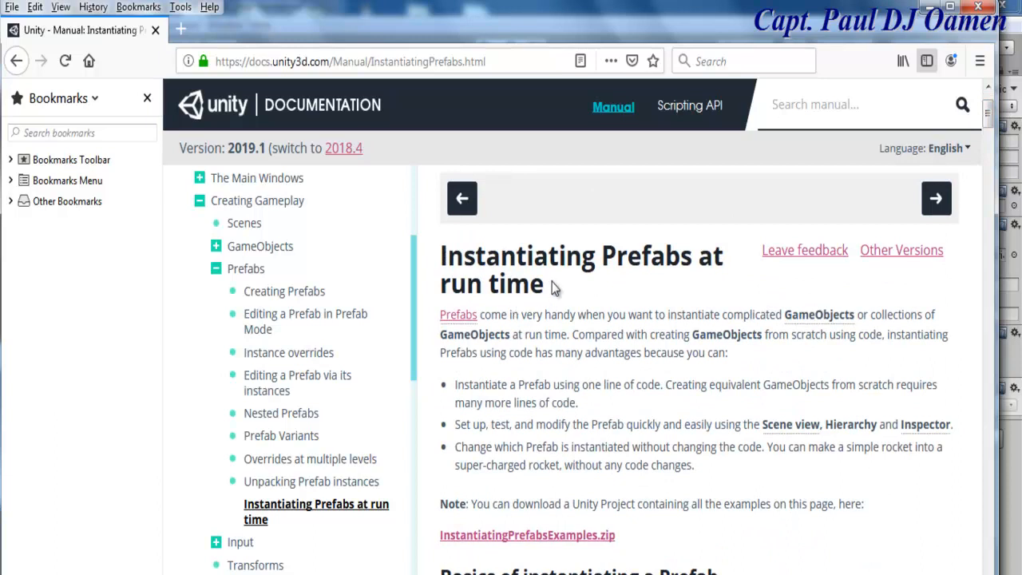
pyautogui.moveTo(548, 284); pyautogui.dragTo(442, 251)
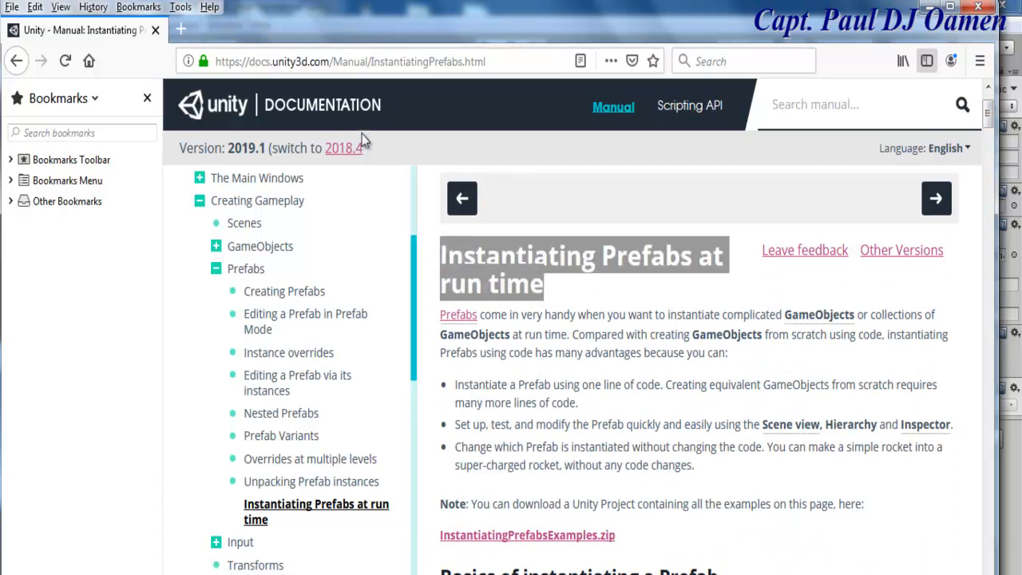
pyautogui.click(341, 61)
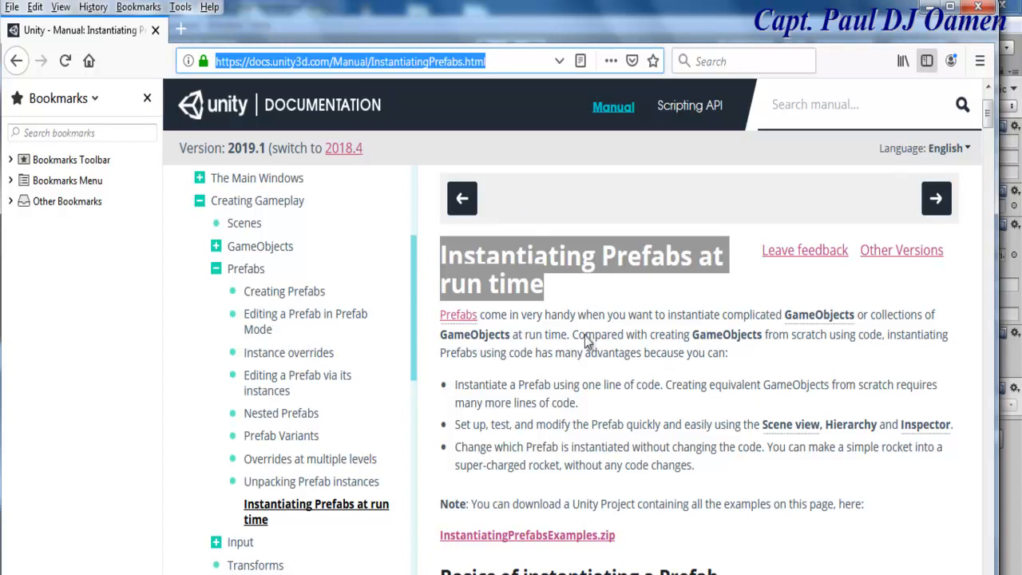
# Step: Copy the body of the CircleFormation class from the manual's circular formation example and return to Unity
pyautogui.moveTo(989, 127); pyautogui.dragTo(995, 349)
pyautogui.moveTo(476, 239); pyautogui.dragTo(484, 543)
pyautogui.rightClick(501, 430)
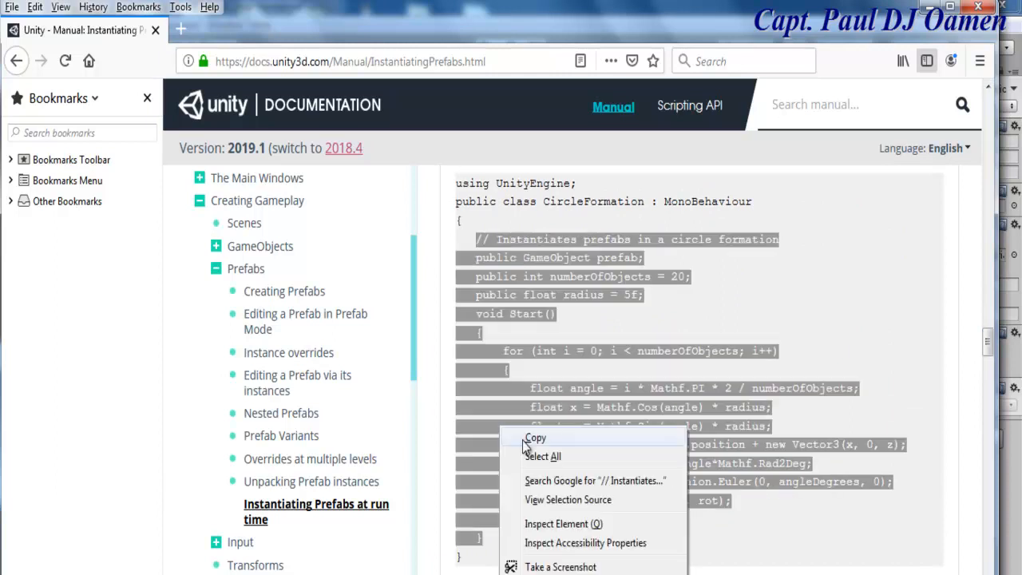
pyautogui.click(530, 438)
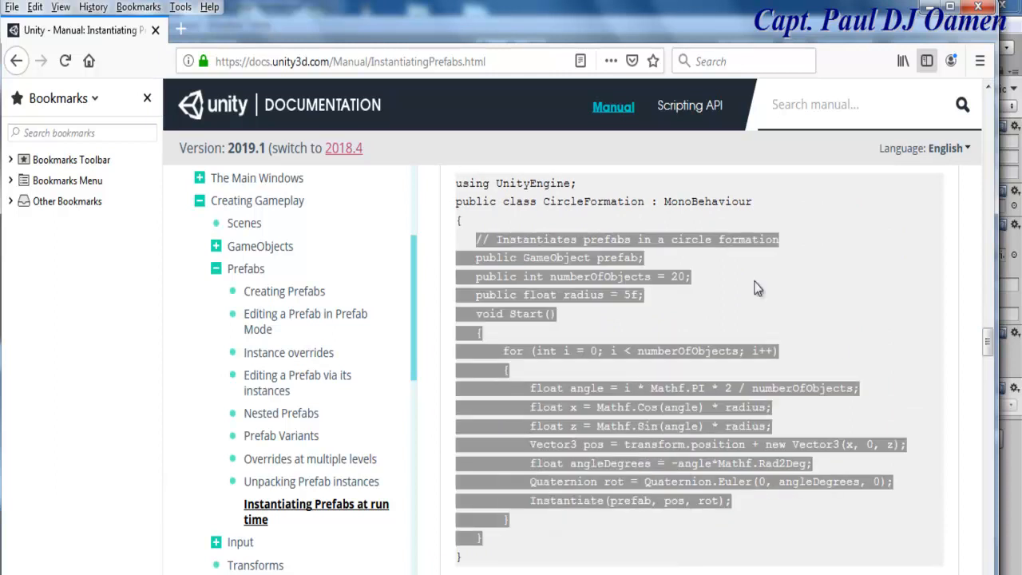
pyautogui.click(926, 11)
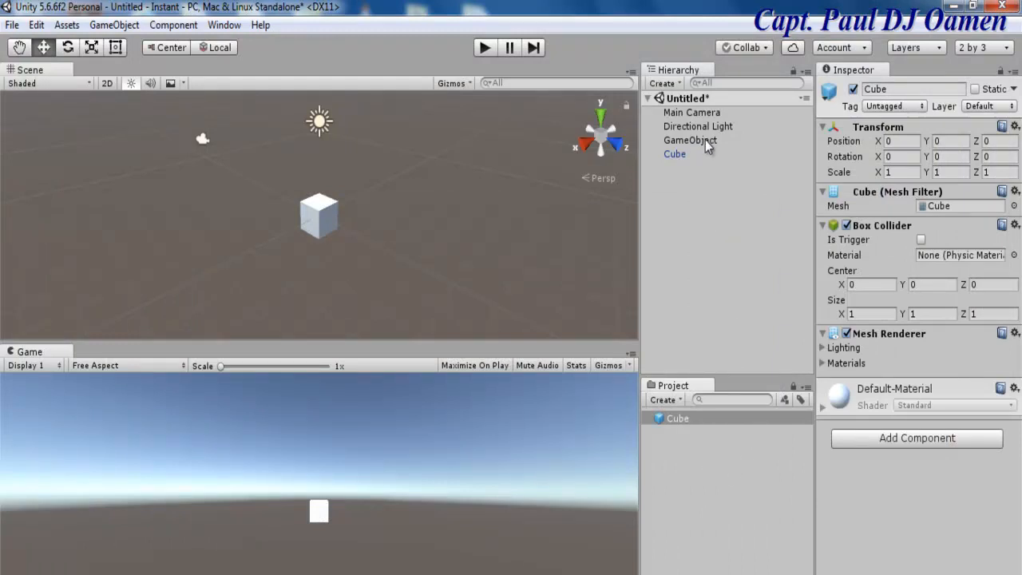
# Step: Add a new C Sharp script component named CircleFormat to the empty GameObject
pyautogui.click(672, 142)
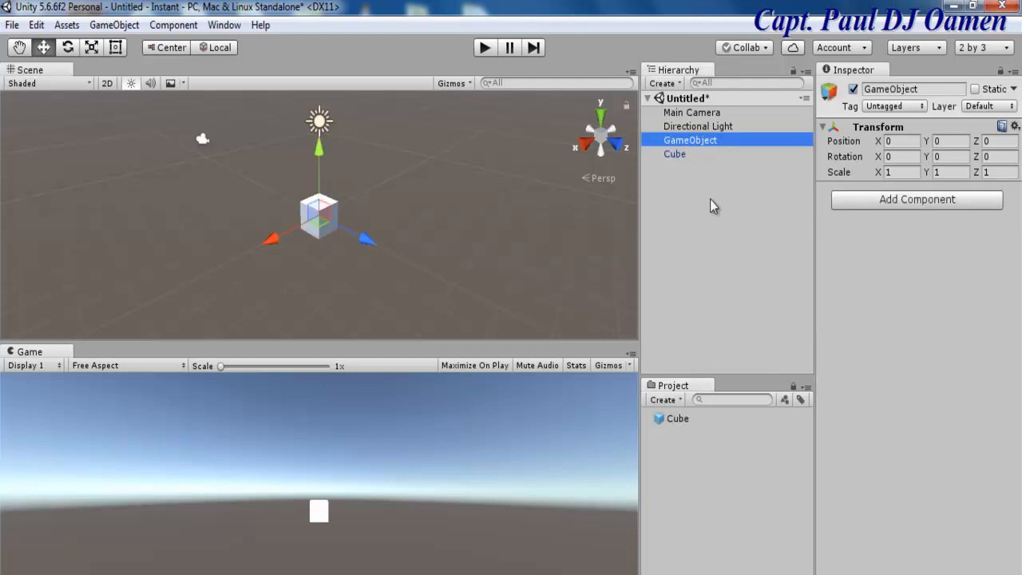
pyautogui.click(911, 202)
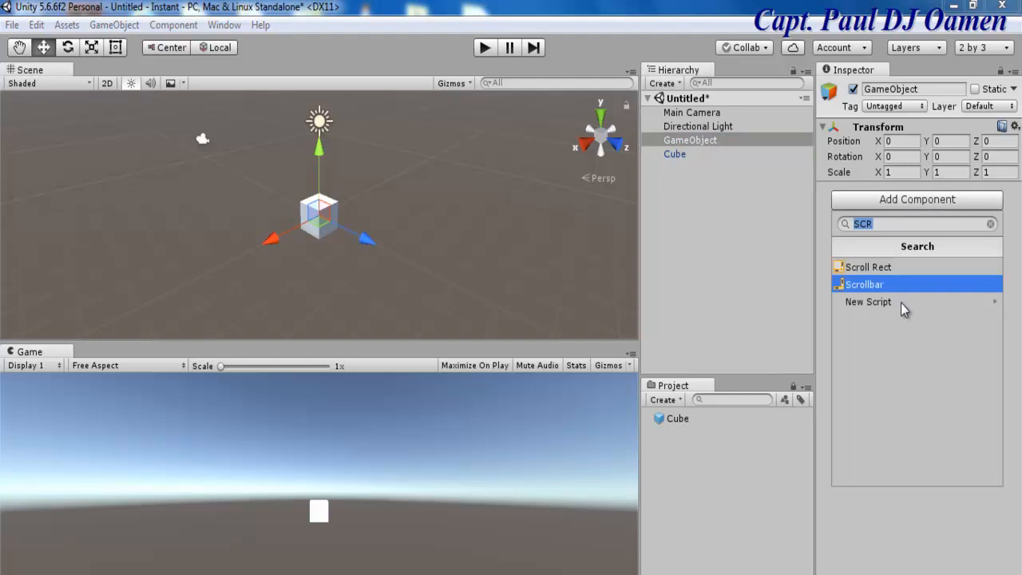
pyautogui.click(857, 304)
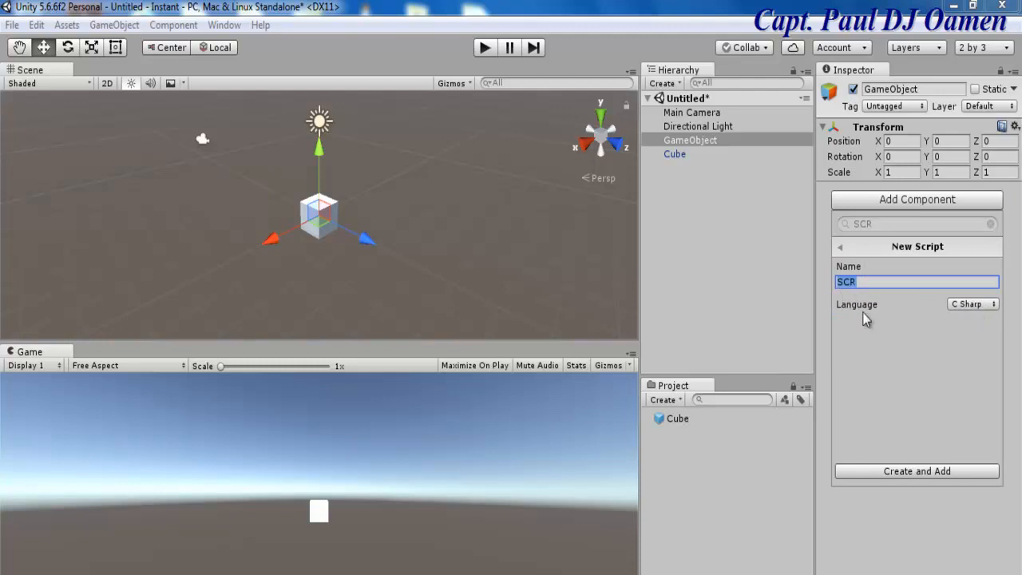
pyautogui.write('CircleFormat')
pyautogui.click(917, 471)
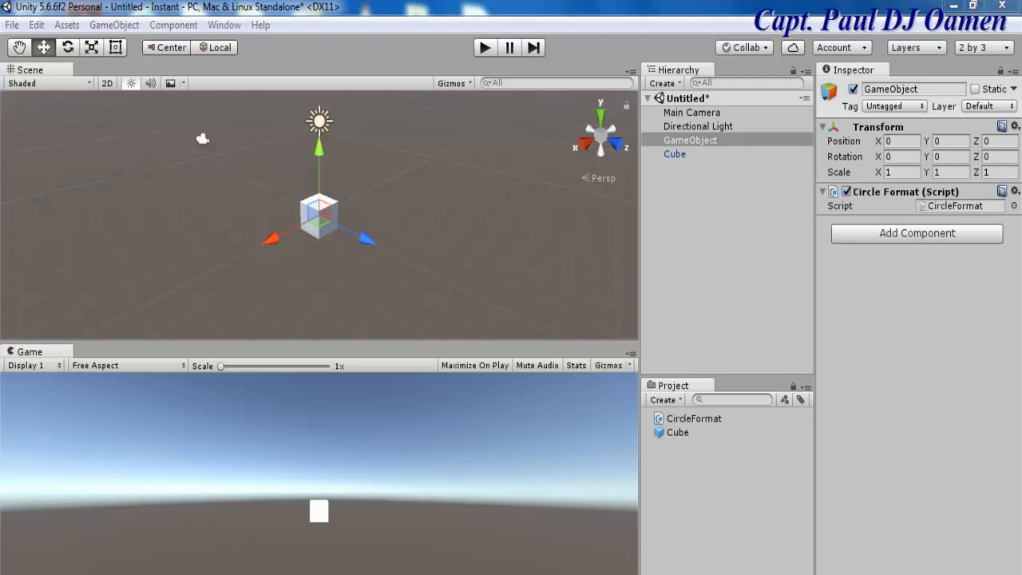
# Step: Open the CircleFormat script in Visual Studio and delete the default Start and Update methods with their comments
pyautogui.click(684, 420)
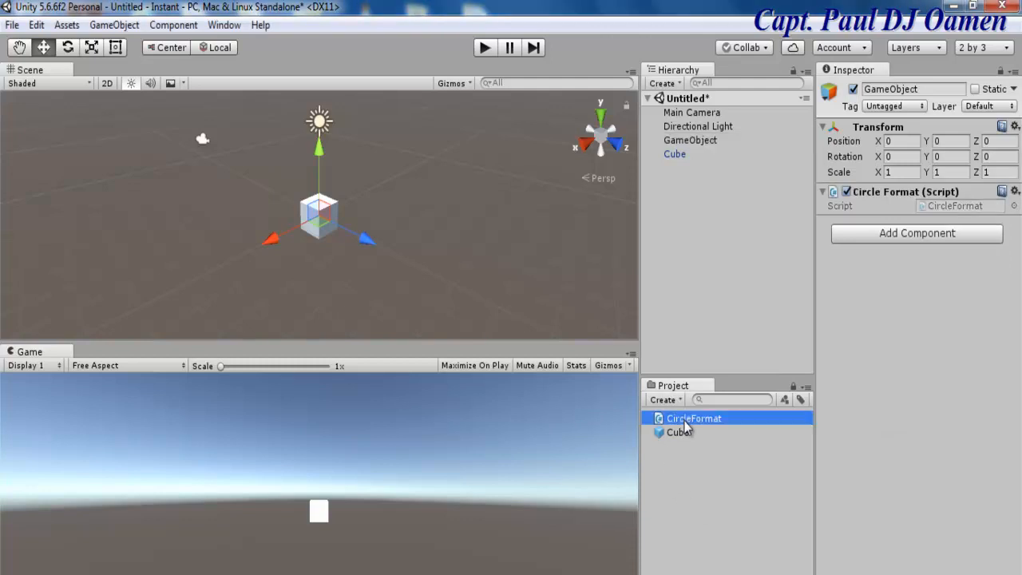
pyautogui.click(918, 103)
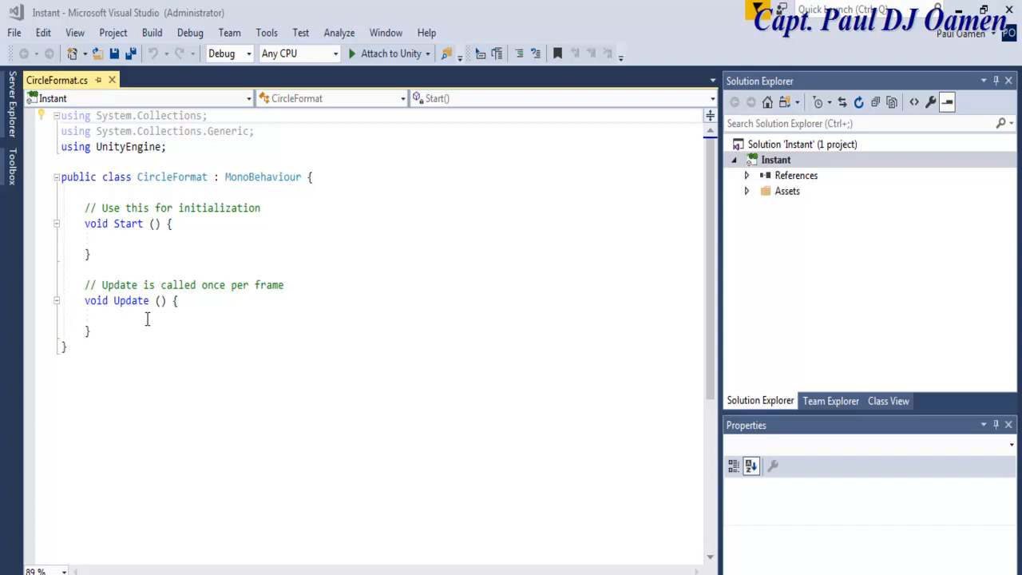
pyautogui.moveTo(93, 332); pyautogui.dragTo(63, 192)
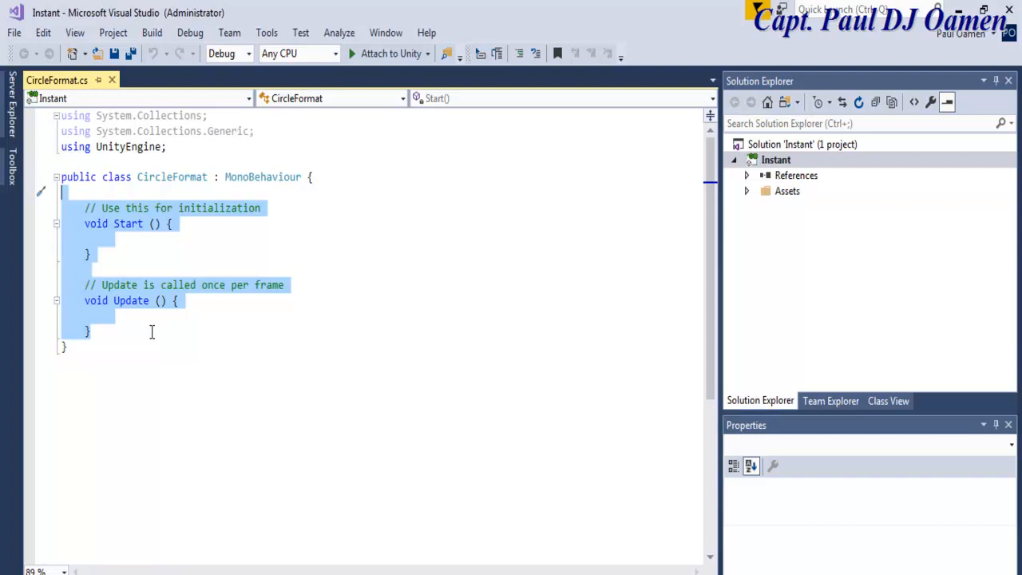
pyautogui.press('Delete')
pyautogui.press('Return')
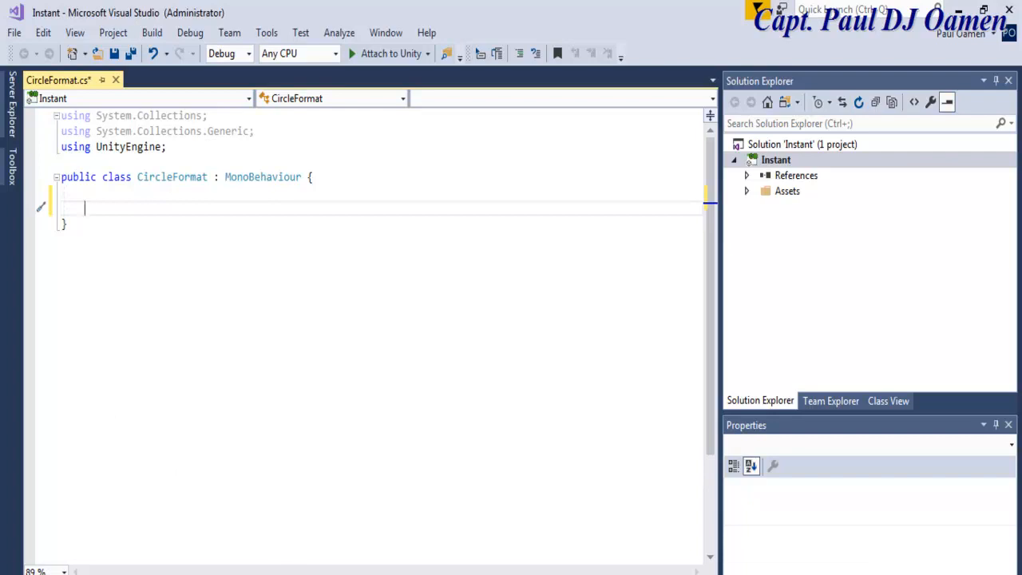
# Step: Paste the copied circle formation code into the empty body of the CircleFormat class
pyautogui.moveTo(338, 566); pyautogui.dragTo(412, 7)
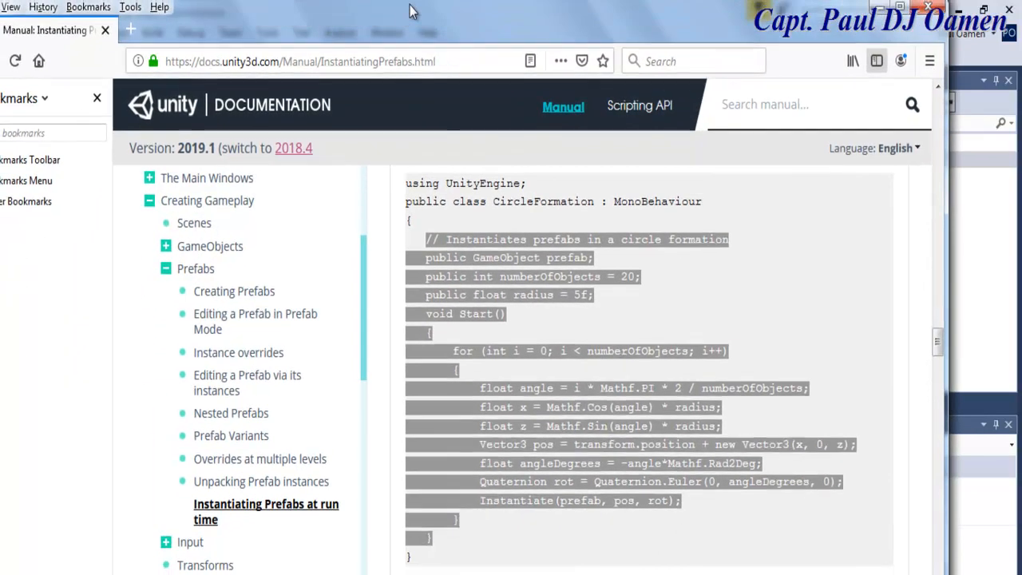
pyautogui.click(876, 10)
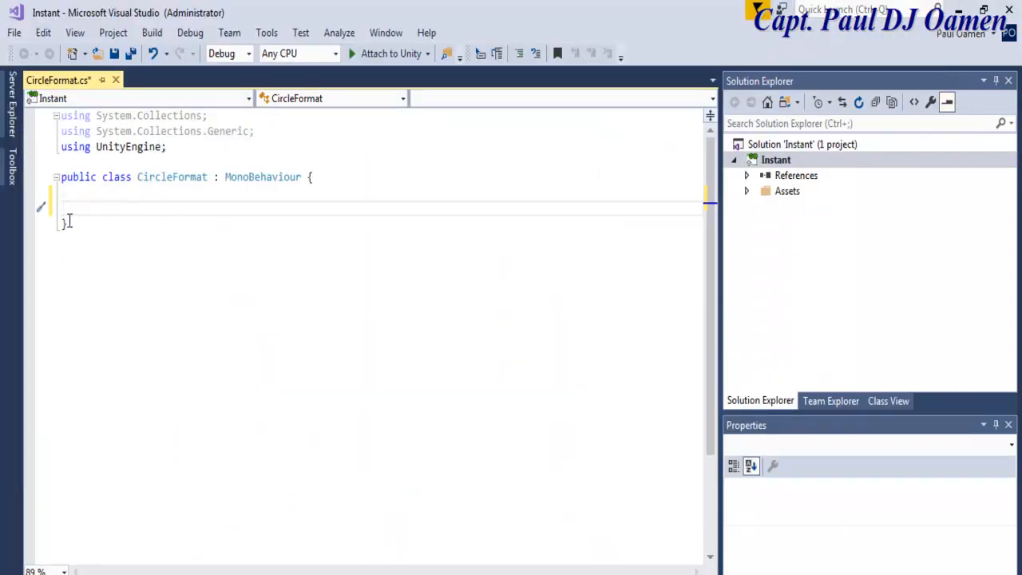
pyautogui.hotkey('ctrl', 'v')
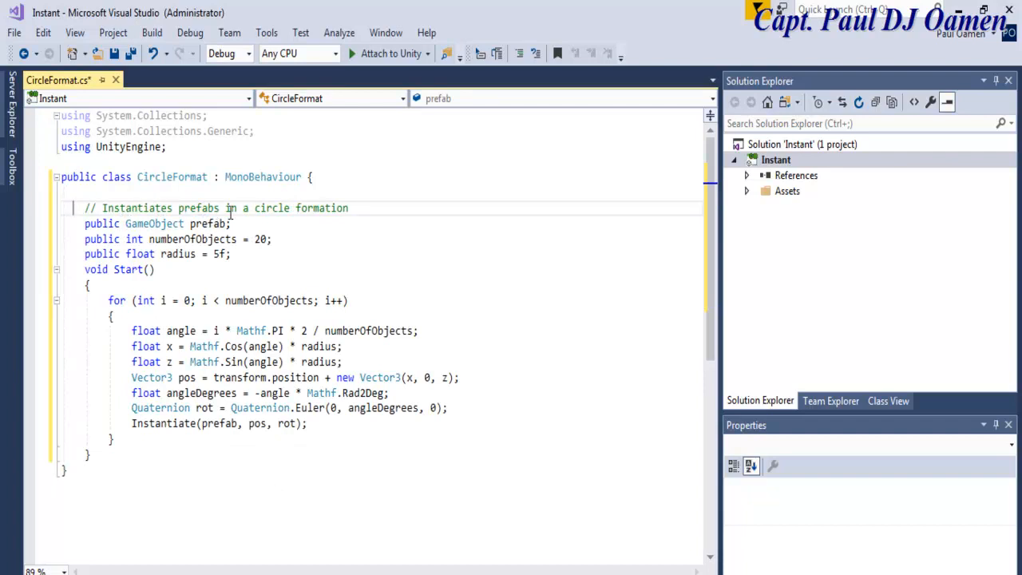
# Step: Review the object count and radius declarations, save the CircleFormat script and return to Unity
pyautogui.moveTo(359, 208); pyautogui.dragTo(103, 206)
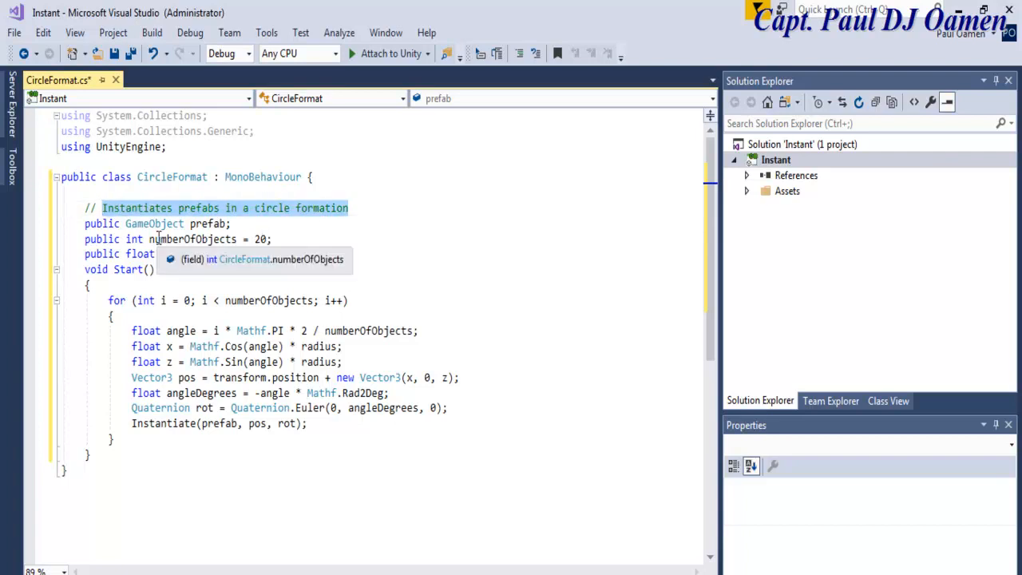
pyautogui.click(262, 240)
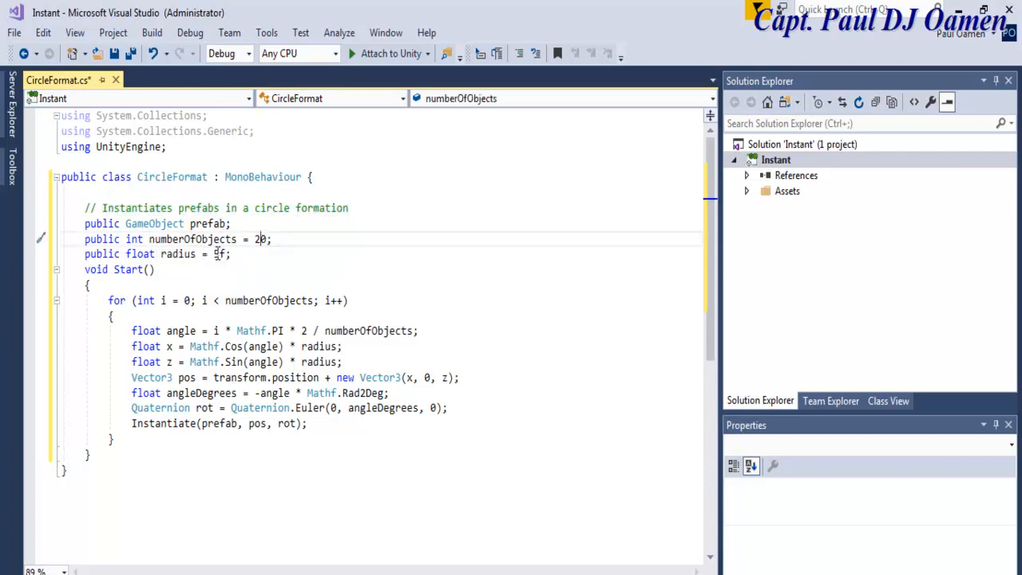
pyautogui.click(221, 254)
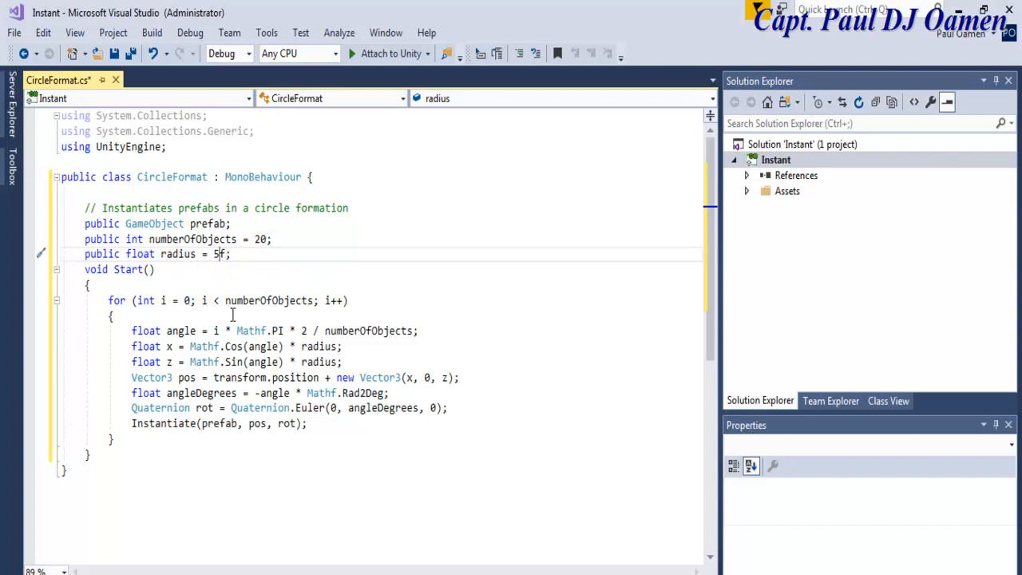
pyautogui.click(114, 54)
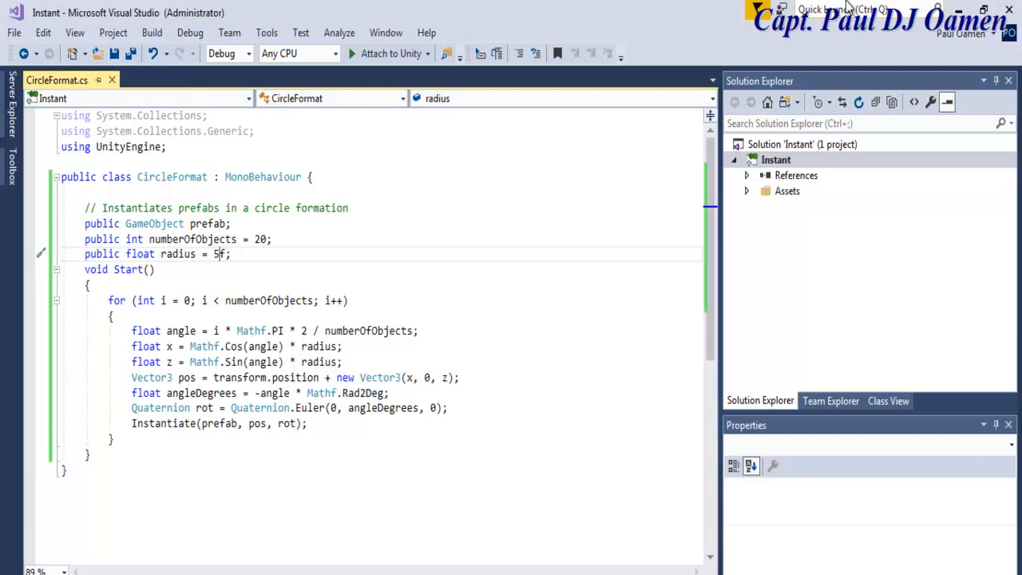
pyautogui.click(963, 19)
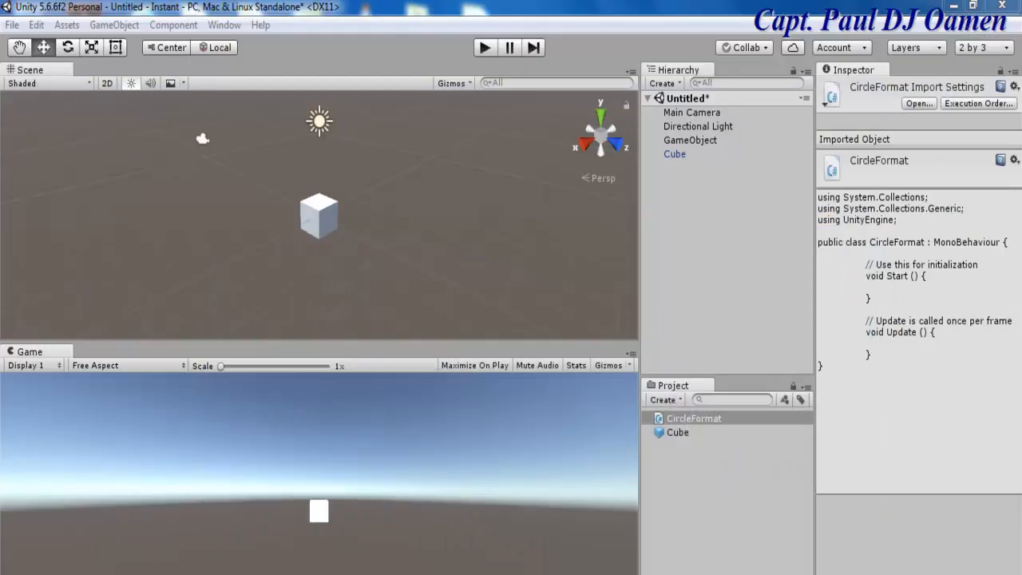
# Step: Assign the Cube prefab asset to the Prefab field of the GameObject's Circle Format script component
pyautogui.click(781, 561)
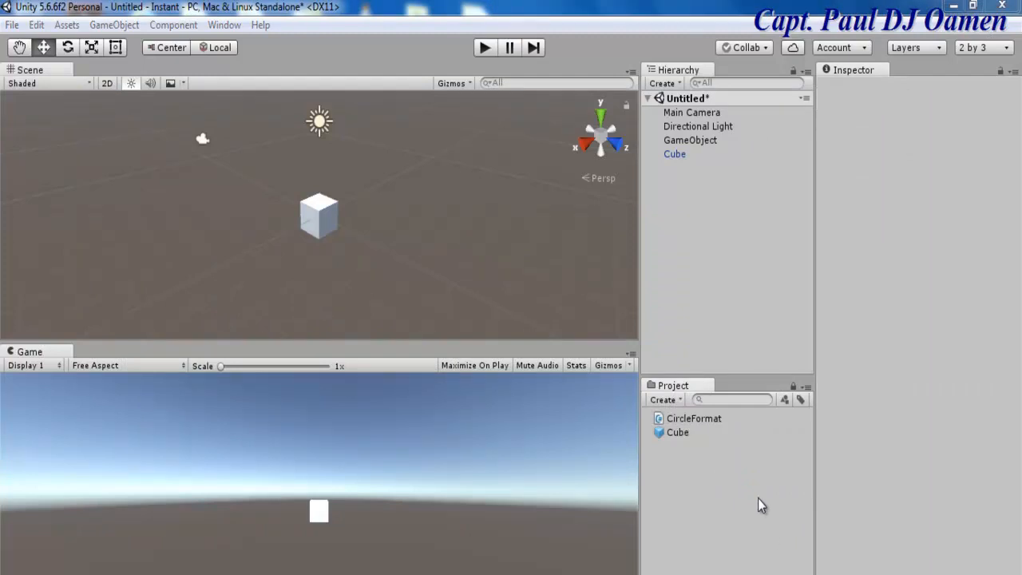
pyautogui.click(670, 140)
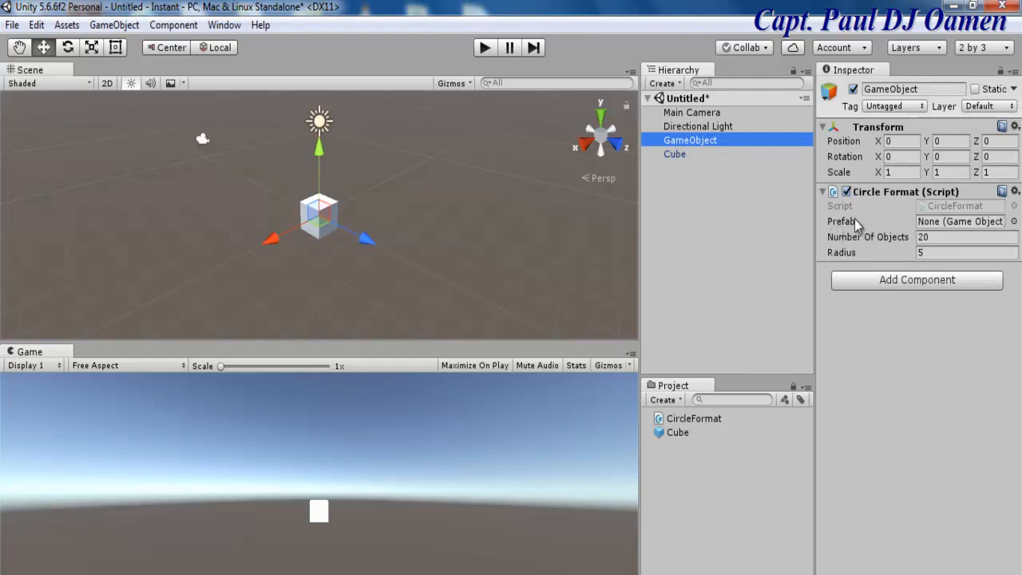
pyautogui.click(682, 419)
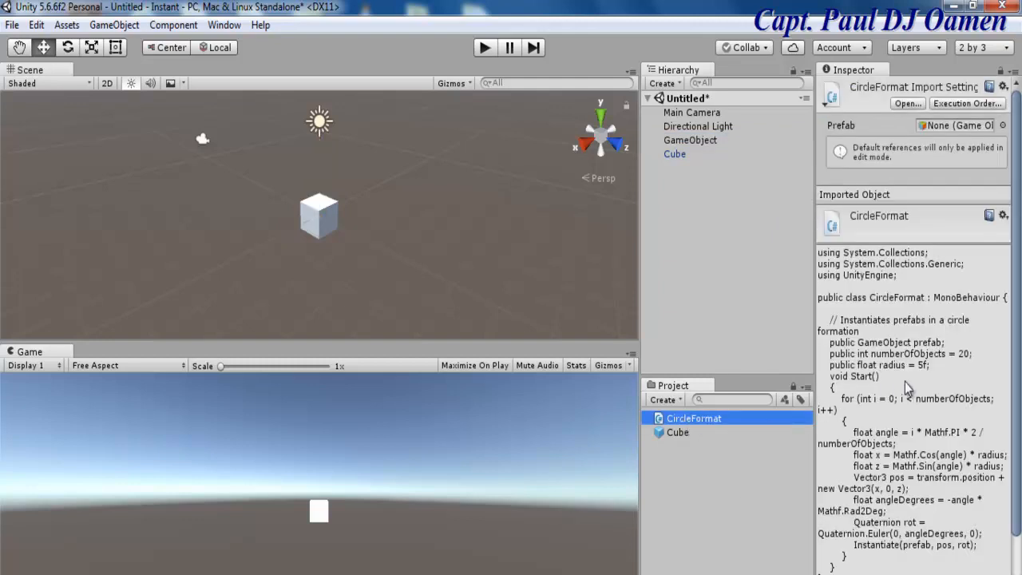
pyautogui.click(930, 352)
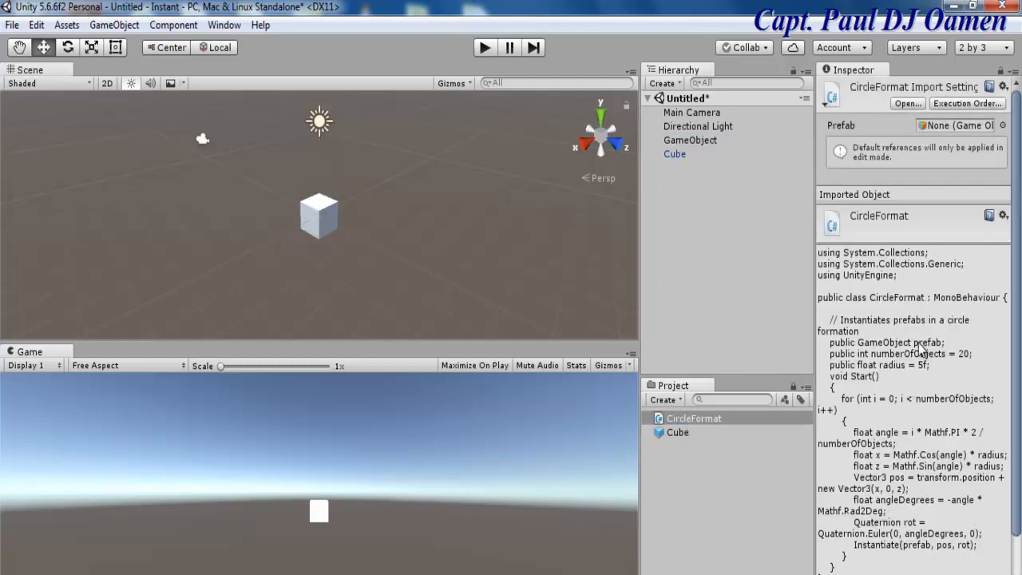
pyautogui.click(707, 141)
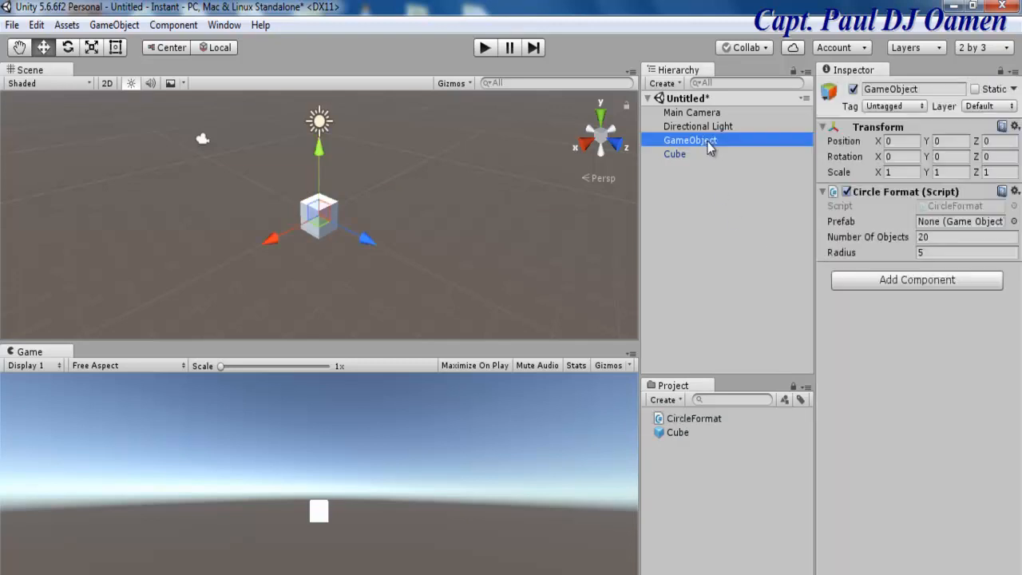
pyautogui.click(674, 432)
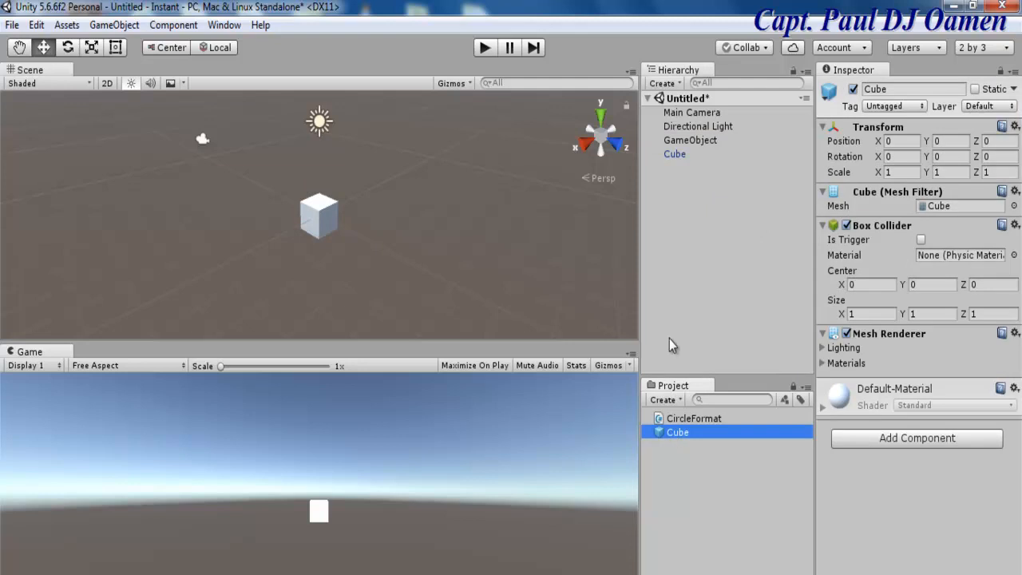
pyautogui.click(698, 141)
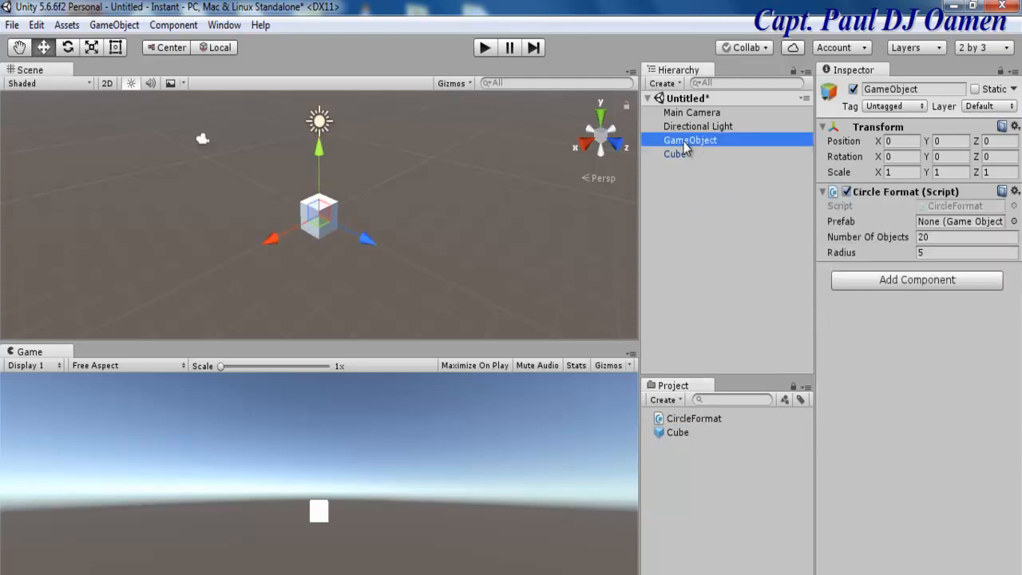
pyautogui.moveTo(682, 434); pyautogui.dragTo(939, 228)
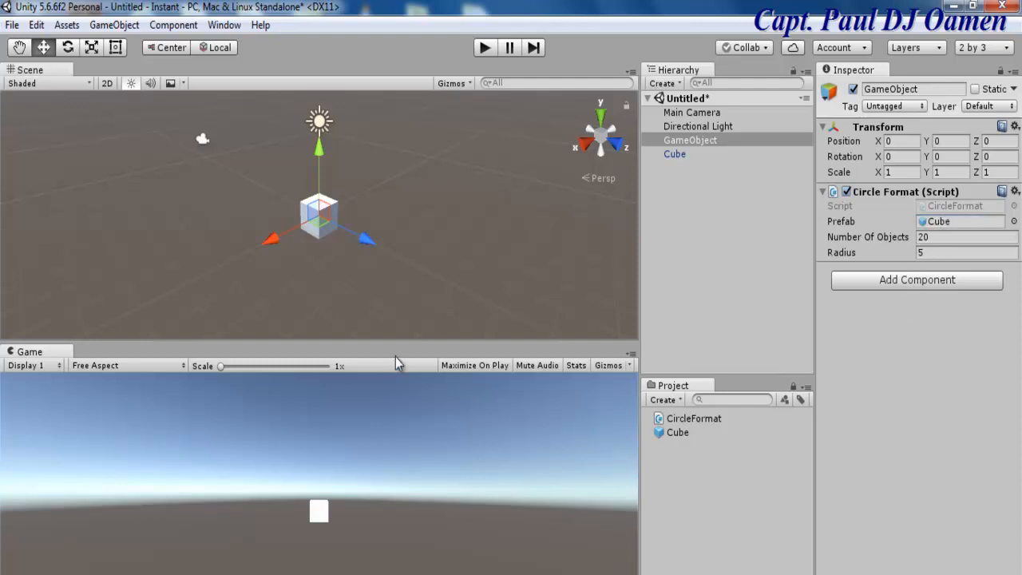
# Step: Run the scene to test the circle formation of cubes, and stop it again
pyautogui.click(484, 48)
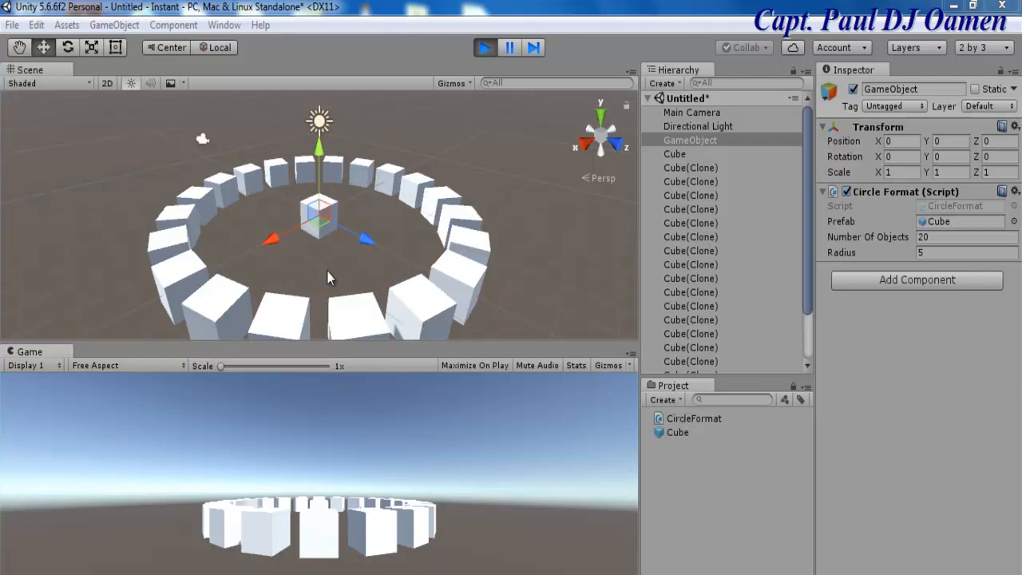
pyautogui.click(484, 48)
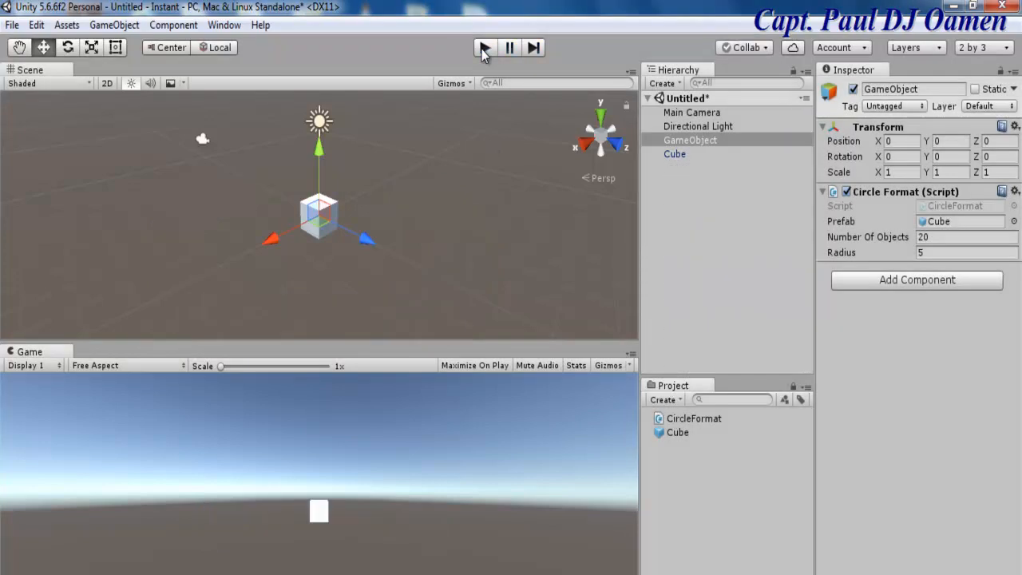
# Step: Add a 3D Cylinder object to the scene
pyautogui.click(669, 83)
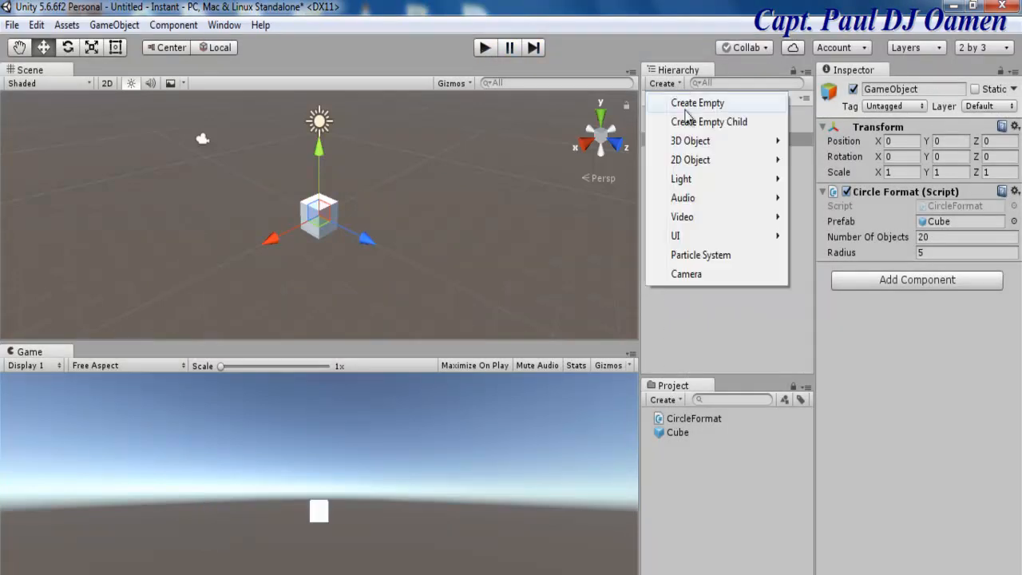
pyautogui.moveTo(692, 143)
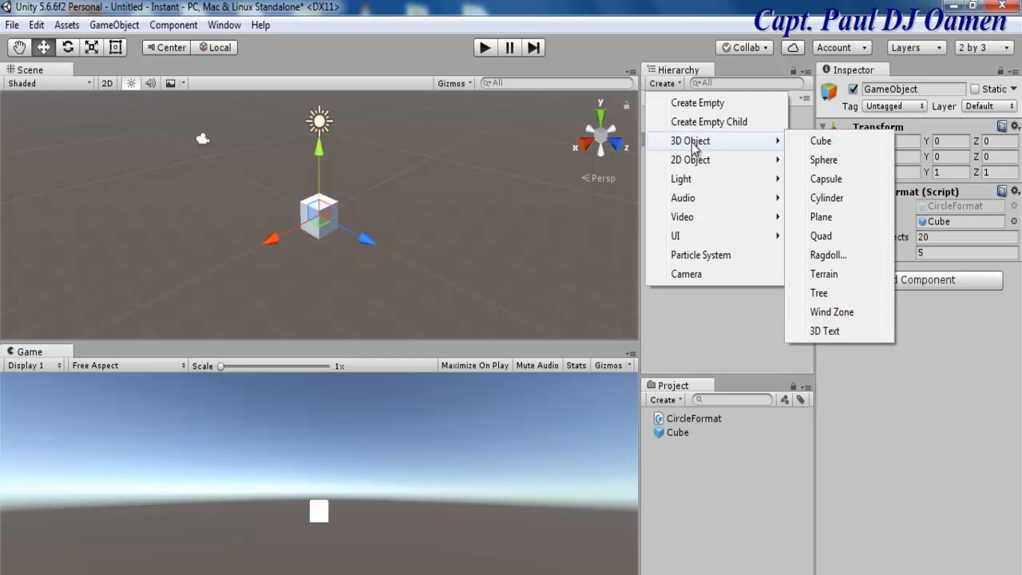
pyautogui.click(828, 199)
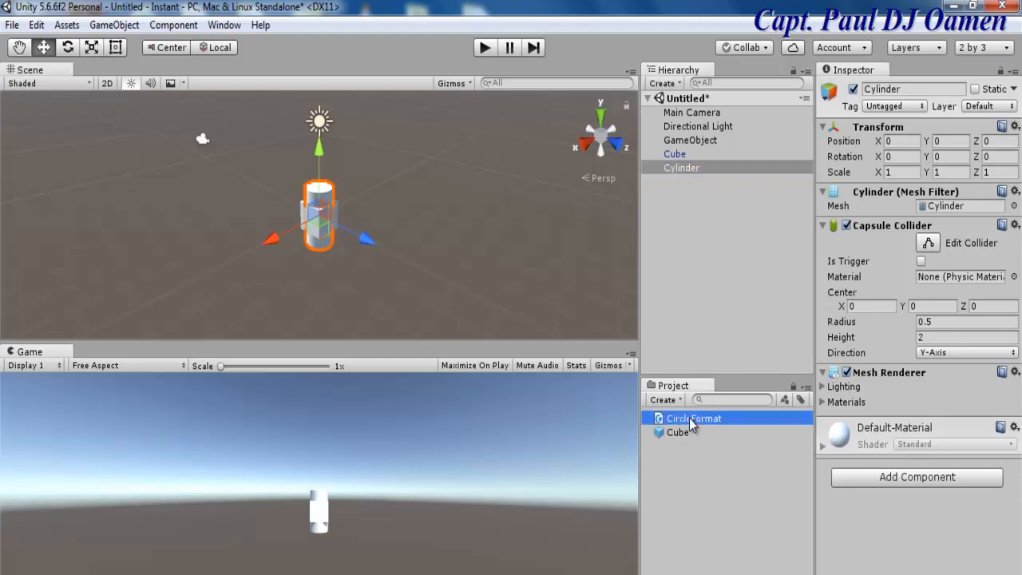
# Step: Open the CircleFormat script in Visual Studio and duplicate the for loop below the original inside the Start method
pyautogui.click(689, 417)
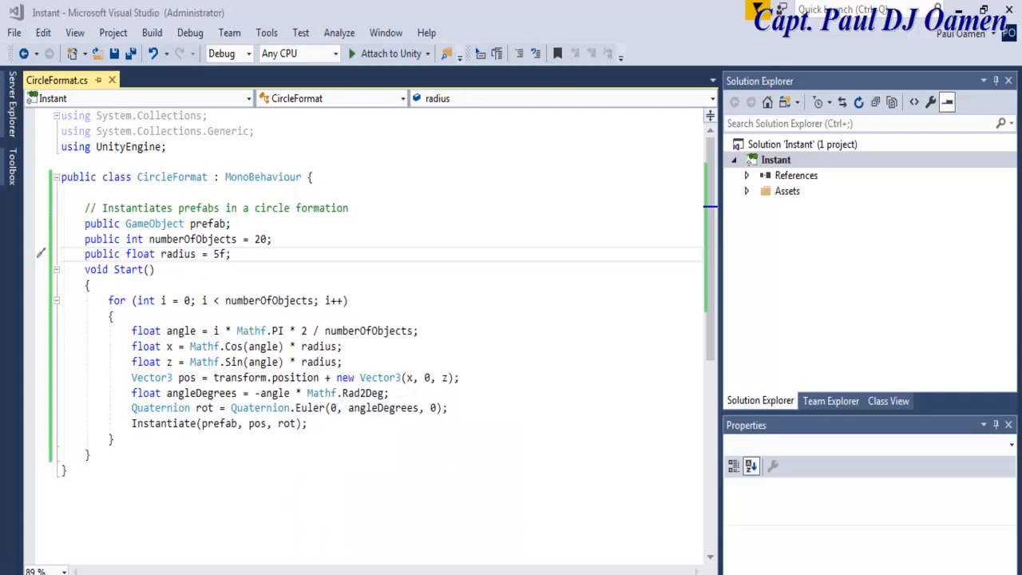
pyautogui.click(80, 269)
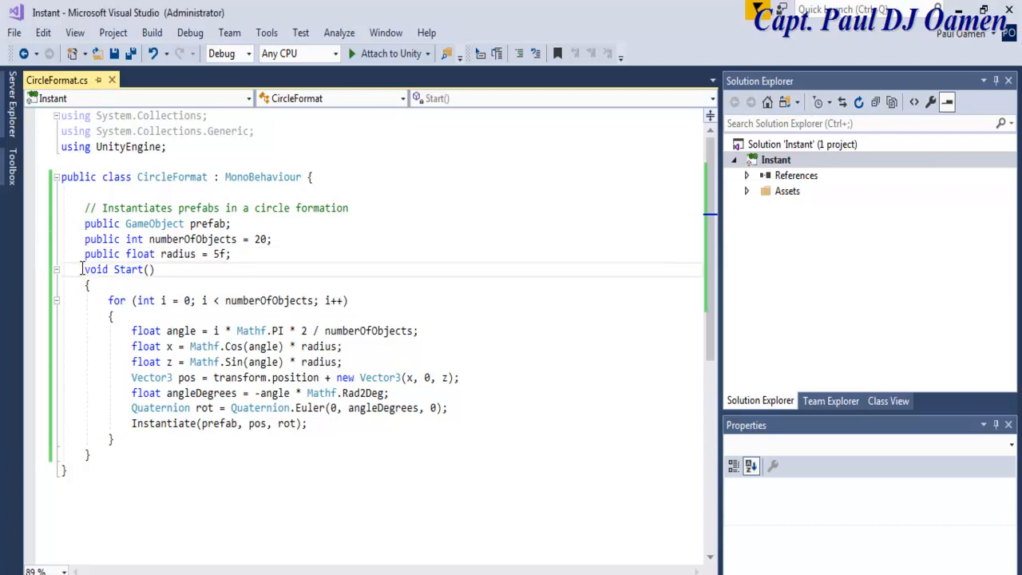
pyautogui.click(107, 300)
pyautogui.moveTo(107, 300); pyautogui.dragTo(140, 445)
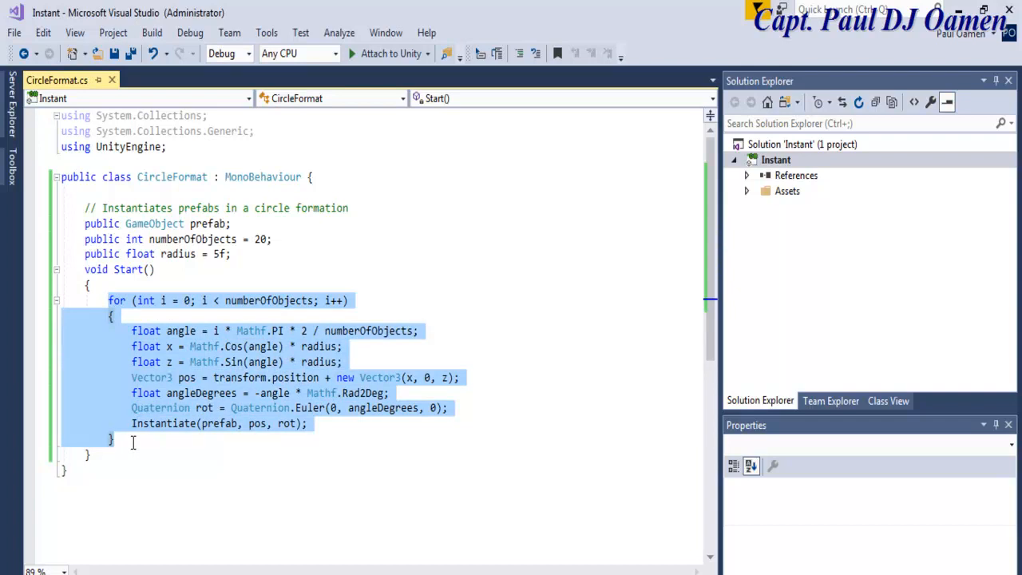
pyautogui.hotkey('ctrl', 'c')
pyautogui.click(133, 440)
pyautogui.press('Return')
pyautogui.press('Return')
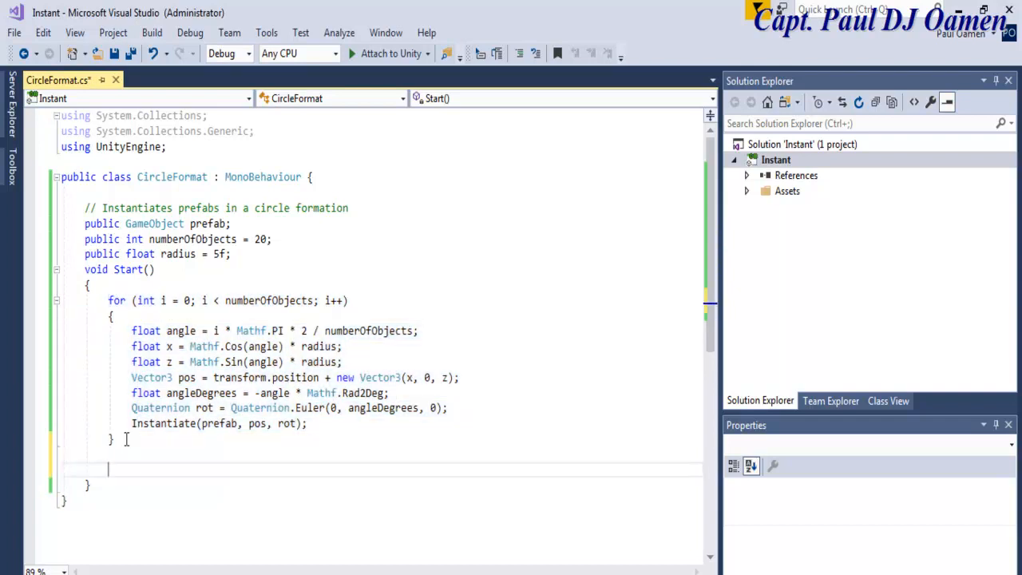
pyautogui.hotkey('ctrl', 'v')
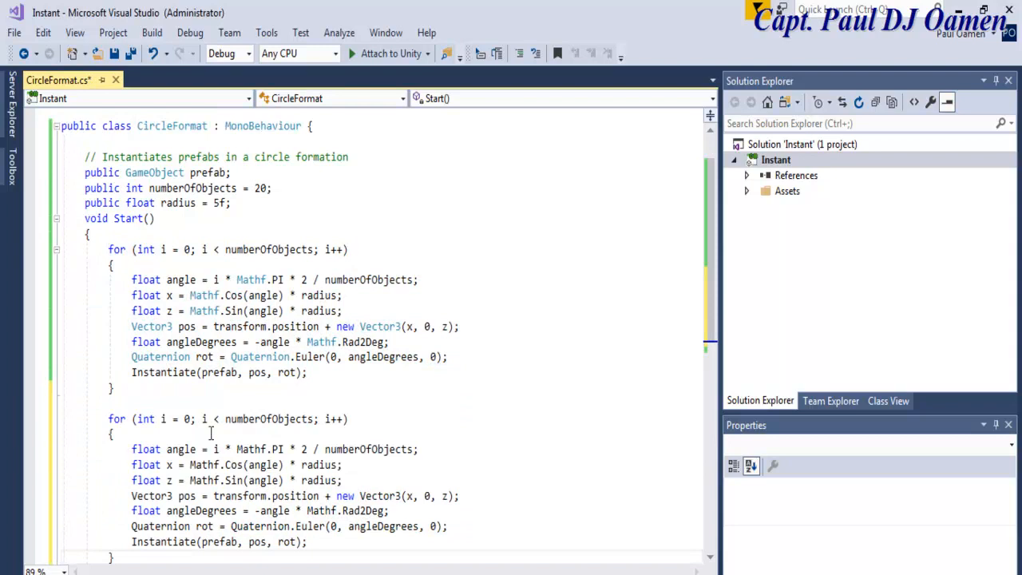
# Step: Duplicate the prefab, numberOfObjects and radius declarations below the originals, separated by a blank line
pyautogui.click(84, 174)
pyautogui.moveTo(84, 174); pyautogui.dragTo(236, 204)
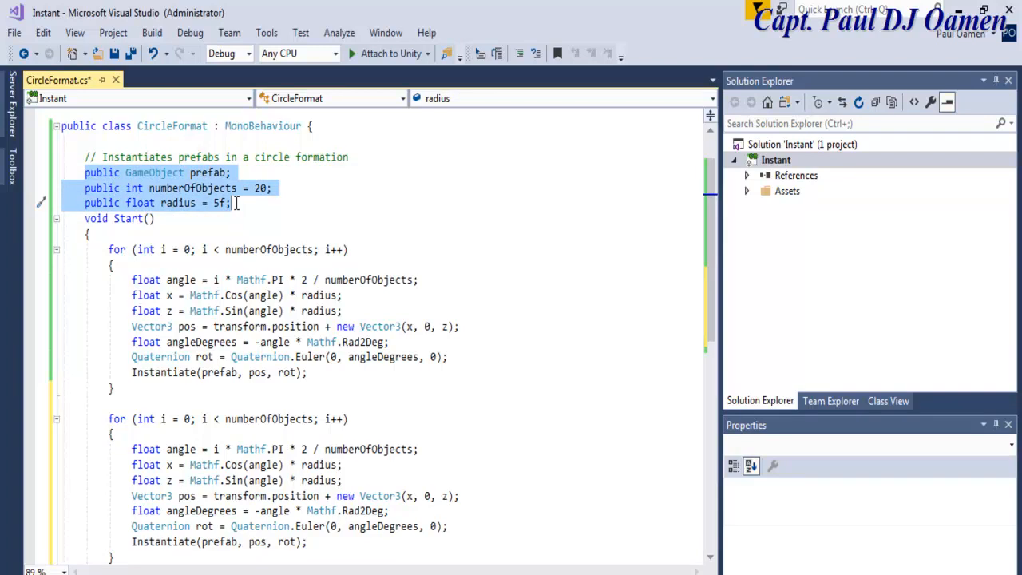
pyautogui.click(237, 204)
pyautogui.press('Return')
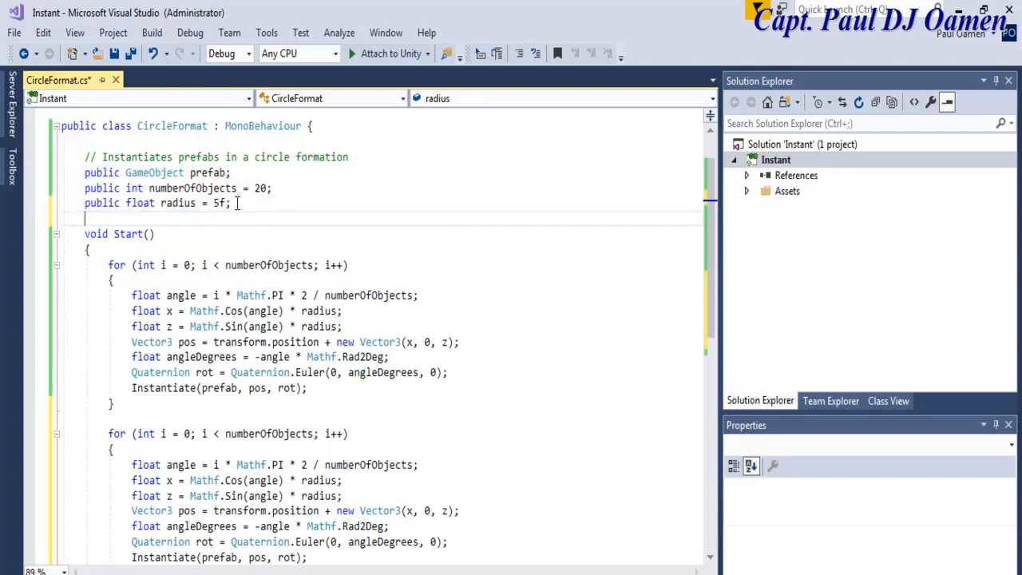
pyautogui.press('Return')
pyautogui.hotkey('ctrl', 'v')
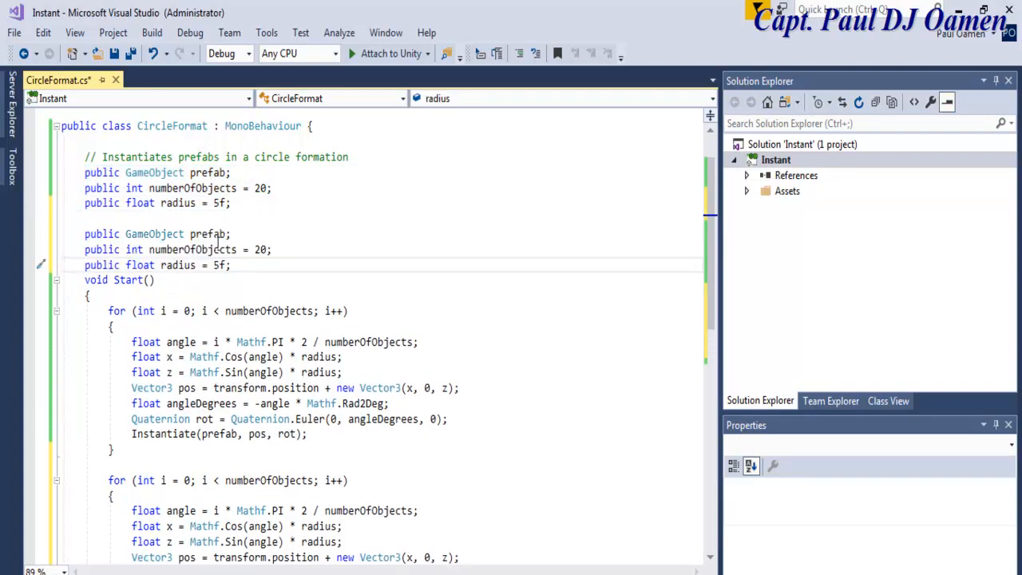
# Step: Rename the duplicated variables in the second declaration block as prefab1, numberOfObjects1 and radius1
pyautogui.click(229, 234)
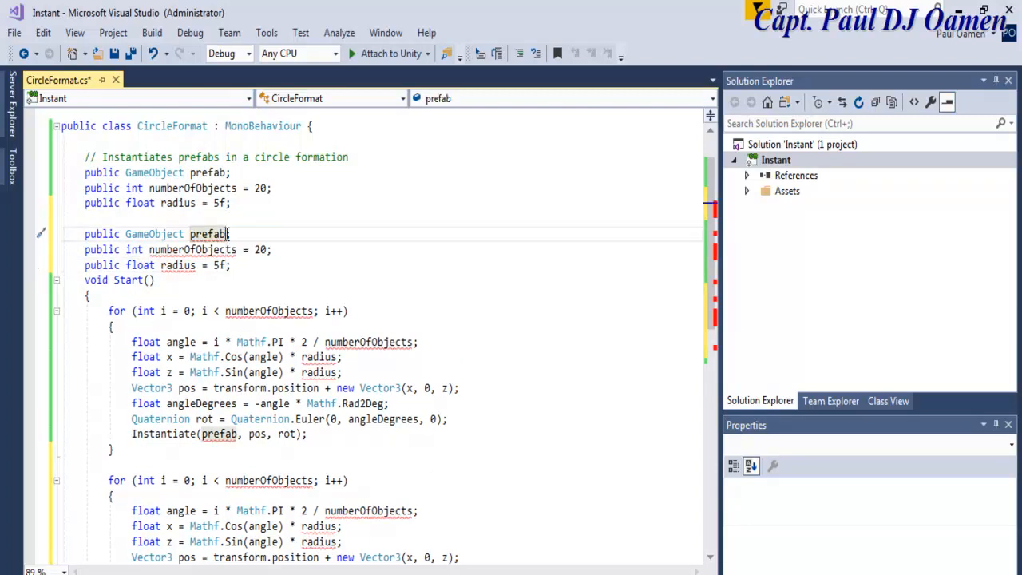
pyautogui.write('1')
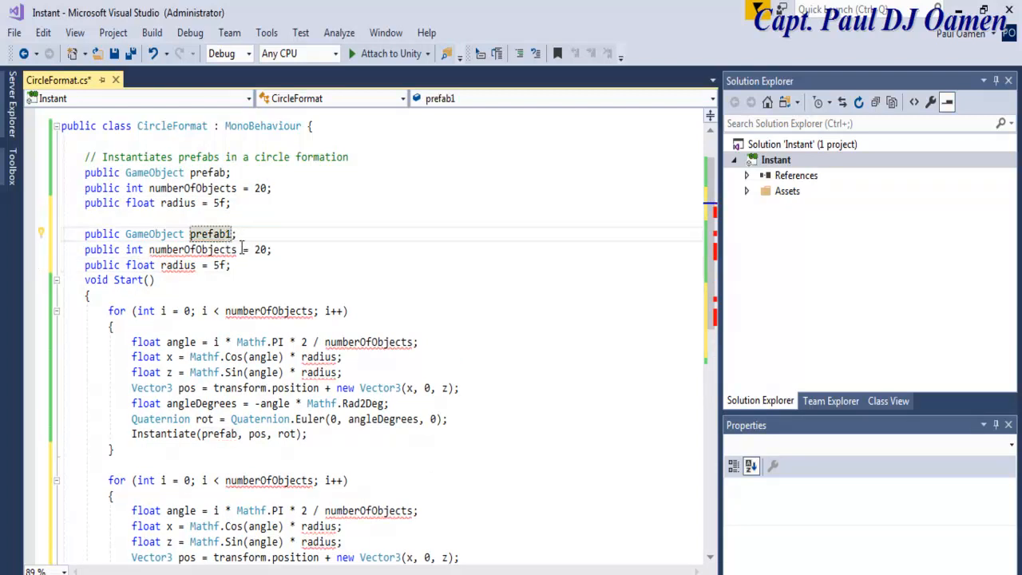
pyautogui.click(237, 249)
pyautogui.write('2')
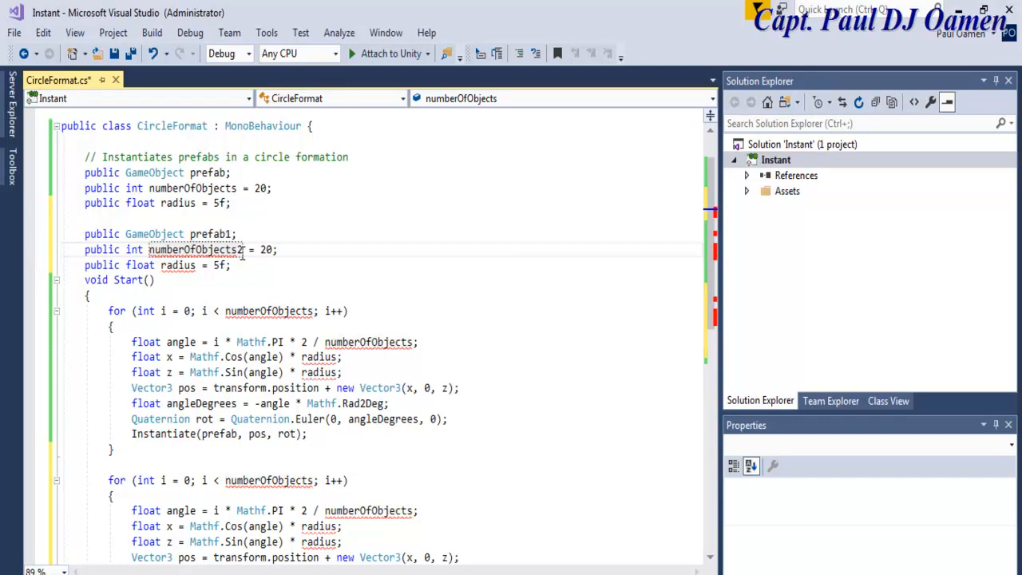
pyautogui.press('BackSpace')
pyautogui.write('1')
pyautogui.click(195, 266)
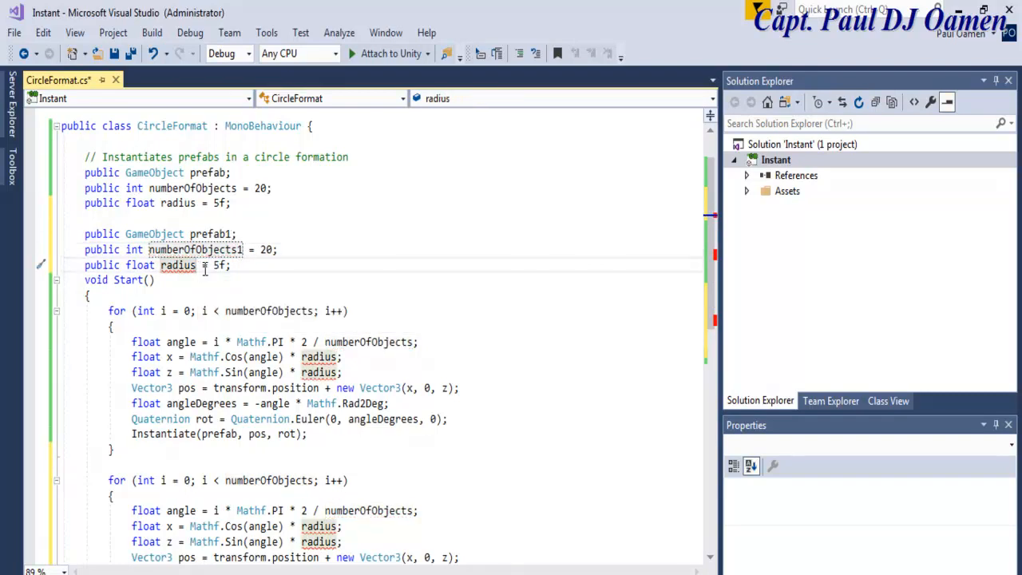
pyautogui.write('1')
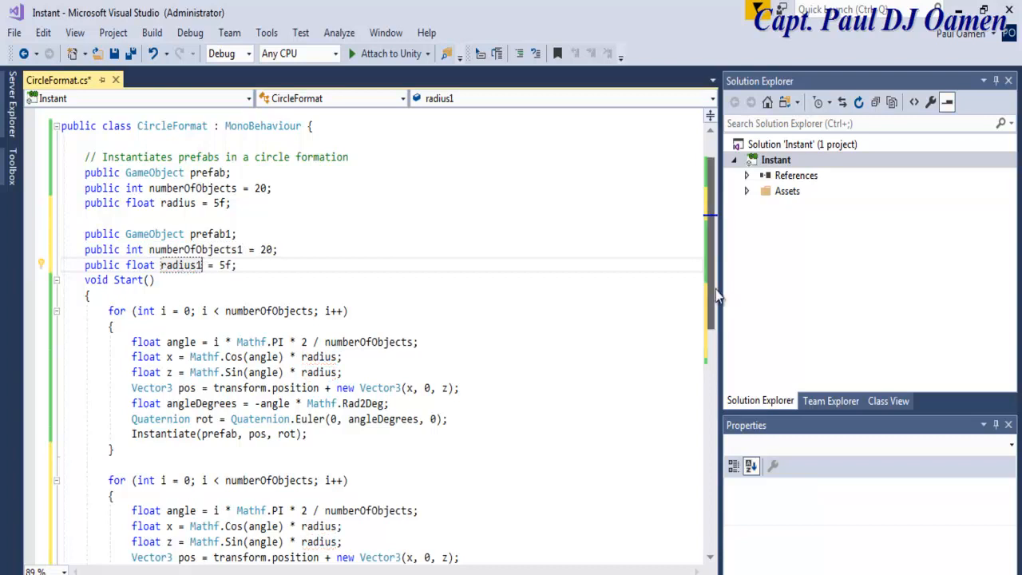
# Step: In the second for loop, change the loop condition and angle line to numberOfObjects1 and the x and z lines to radius1
pyautogui.scroll(-3, 711, 291)
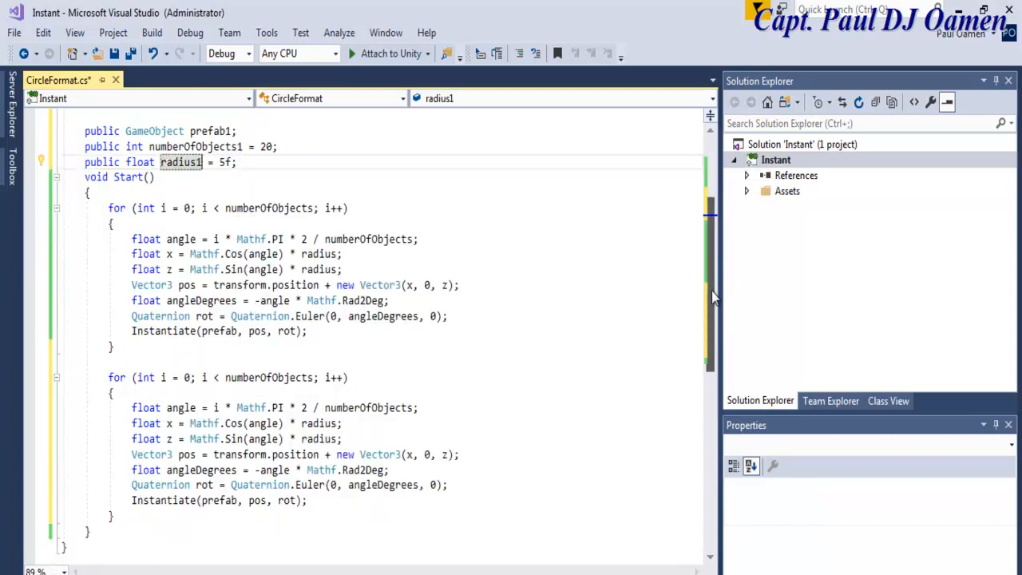
pyautogui.click(316, 378)
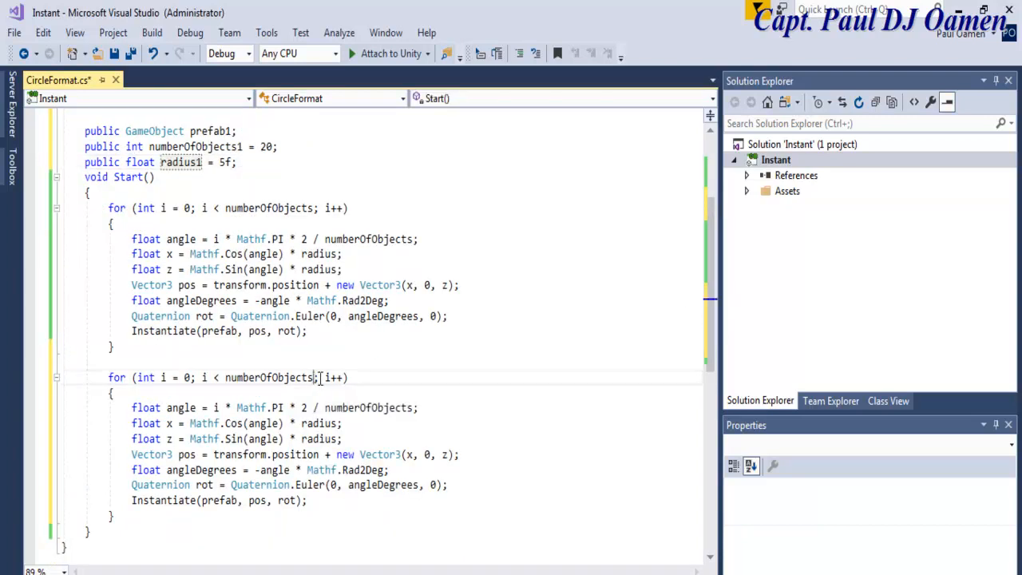
pyautogui.write('1')
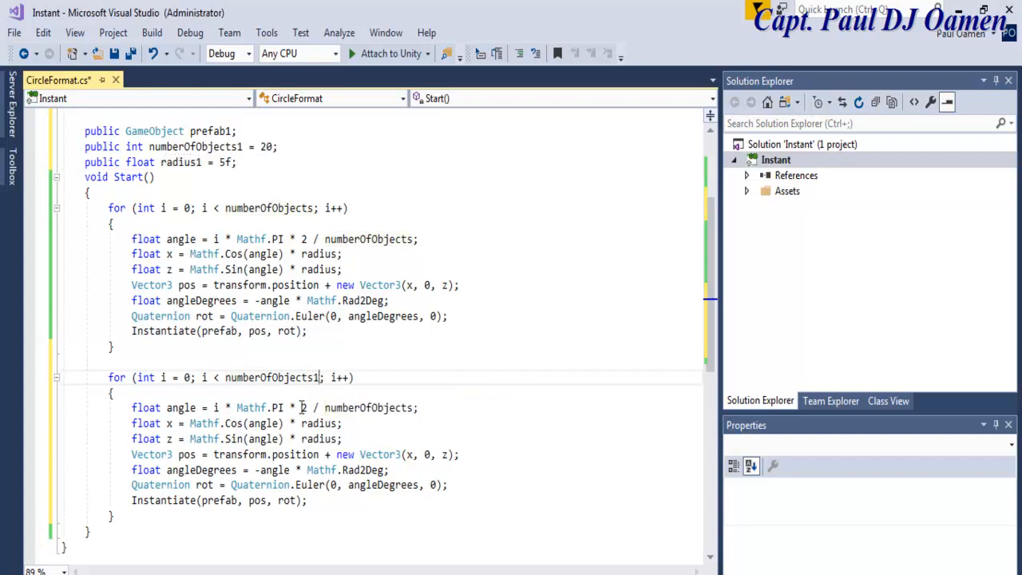
pyautogui.click(413, 408)
pyautogui.write('1')
pyautogui.click(337, 423)
pyautogui.write('1')
pyautogui.click(338, 439)
pyautogui.write('1')
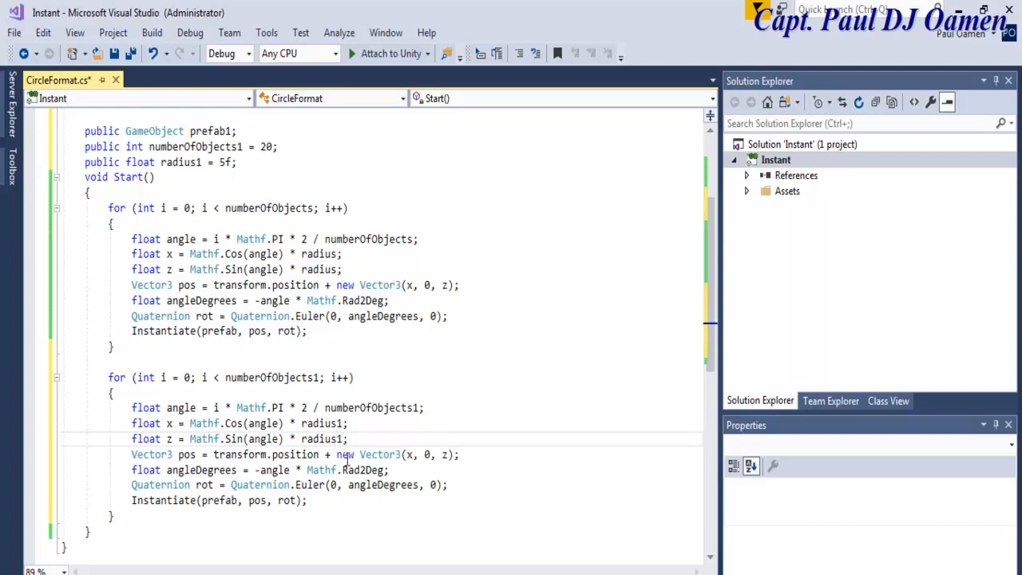
# Step: In the second for loop, change the Instantiate call to use prefab1 and save the CircleFormat script
pyautogui.click(237, 500)
pyautogui.write('1')
pyautogui.scroll(2, 255, 503)
pyautogui.click(114, 53)
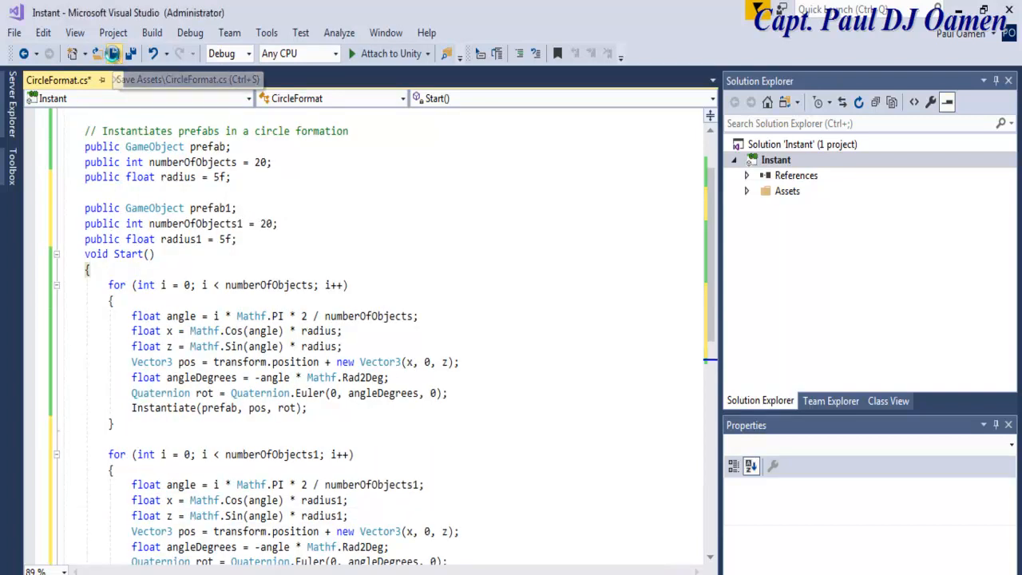
# Step: Switch back to Unity and make a prefab of the scene's Cylinder in the project assets
pyautogui.click(958, 11)
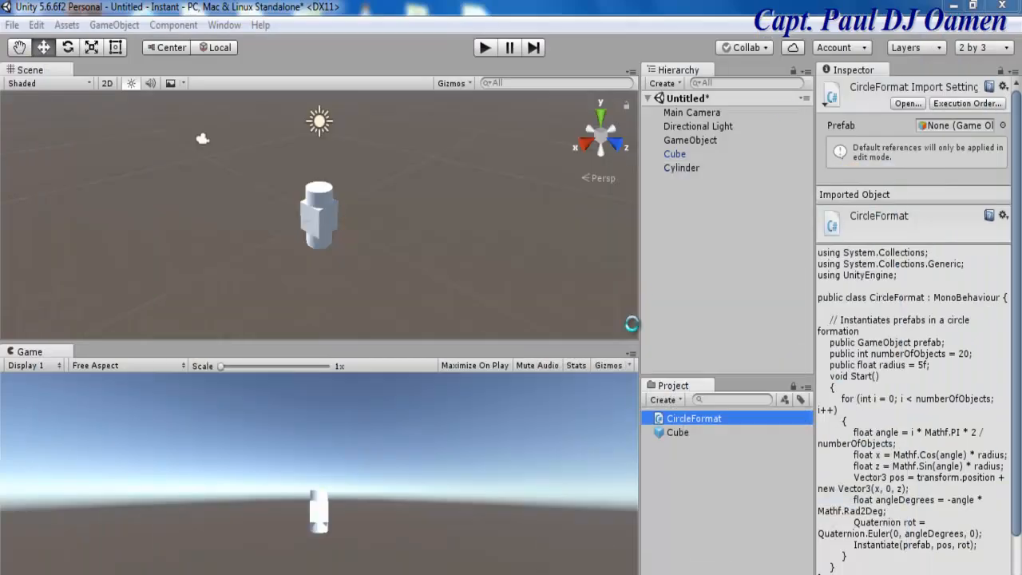
pyautogui.click(678, 142)
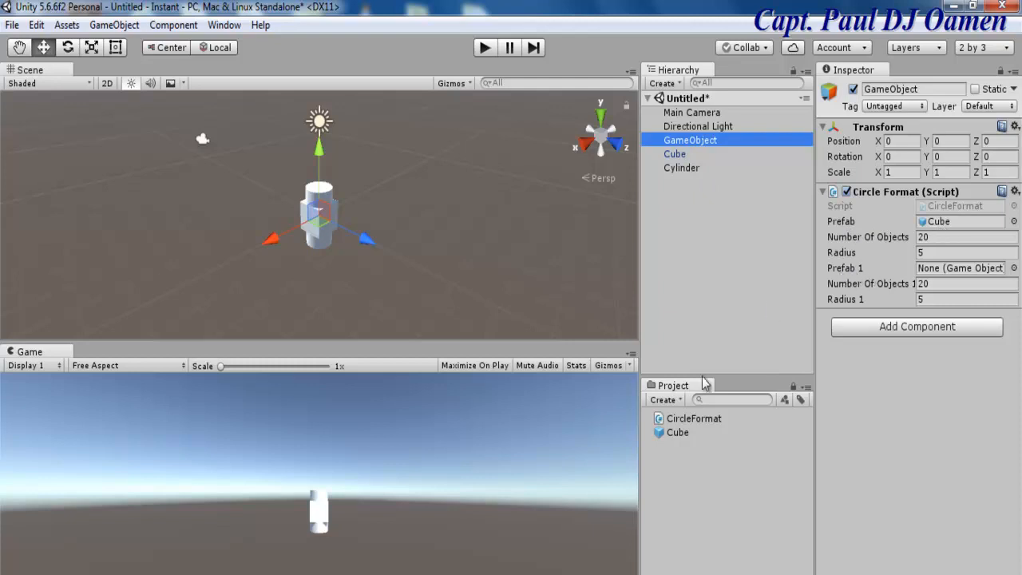
pyautogui.click(677, 174)
pyautogui.moveTo(677, 167); pyautogui.dragTo(672, 459)
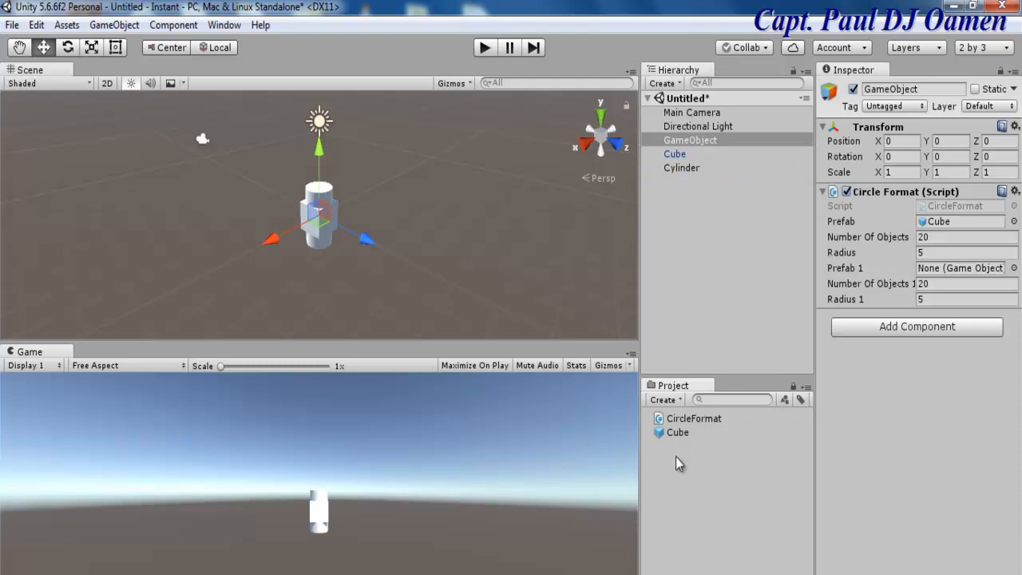
# Step: Assign the Cylinder prefab to Prefab 1 in the GameObject's Circle Format script, and test-run the scene
pyautogui.click(703, 140)
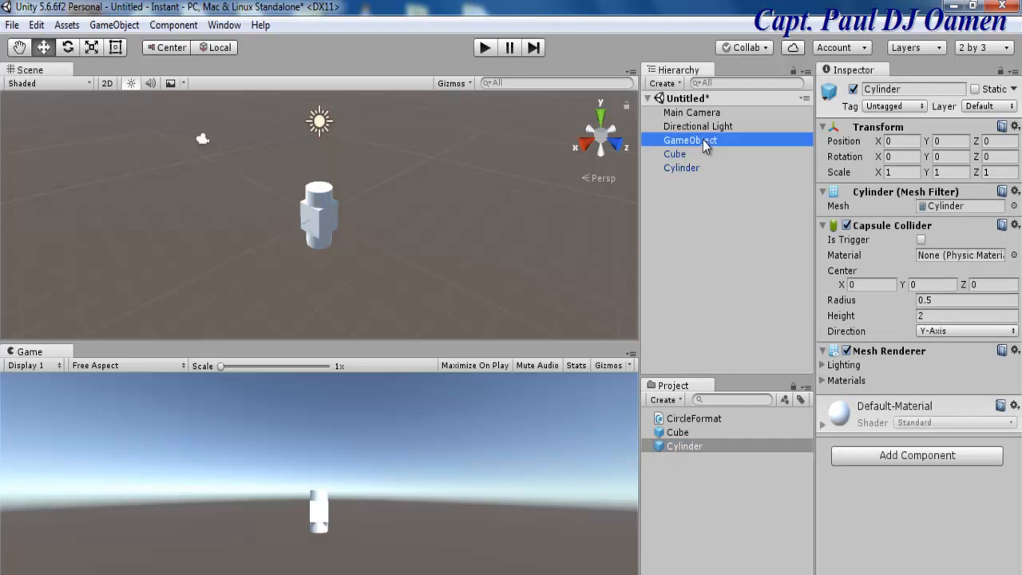
pyautogui.click(680, 446)
pyautogui.moveTo(680, 447); pyautogui.dragTo(925, 273)
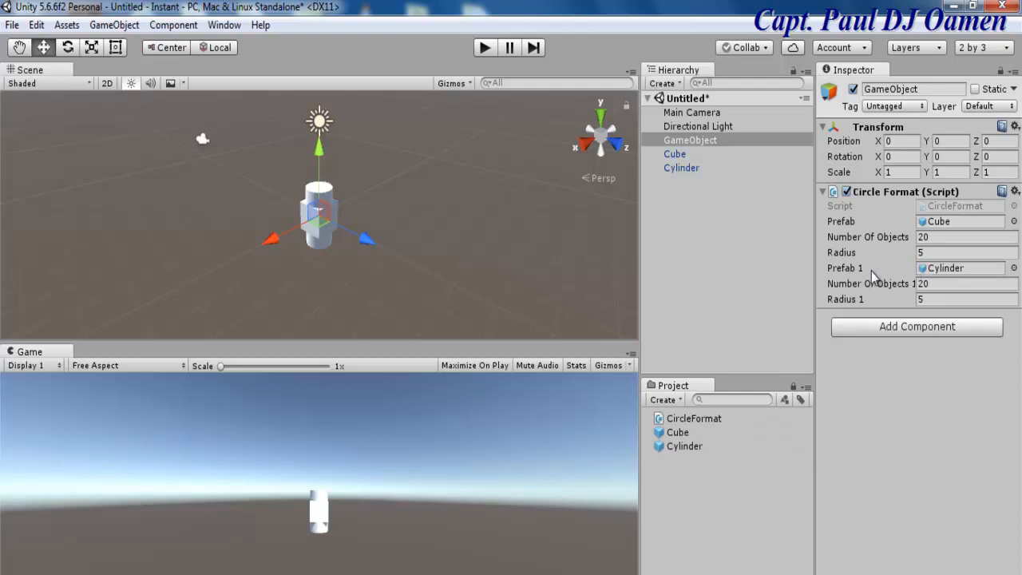
pyautogui.click(484, 47)
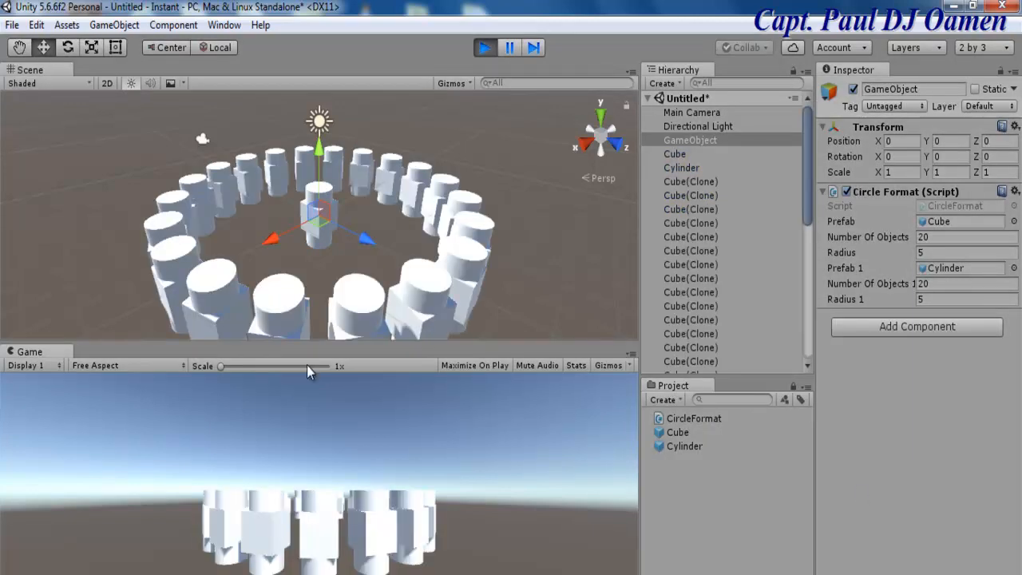
pyautogui.click(484, 48)
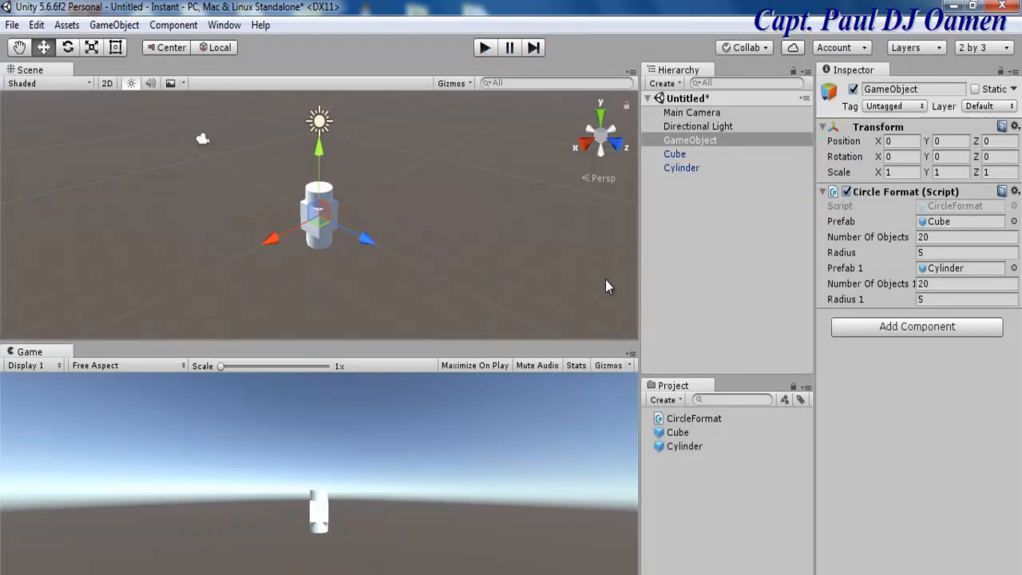
# Step: Add a 3D plane to the scene and lower it beneath the cube and cylinder to a Y position of about -1.31
pyautogui.click(755, 242)
pyautogui.rightClick(697, 223)
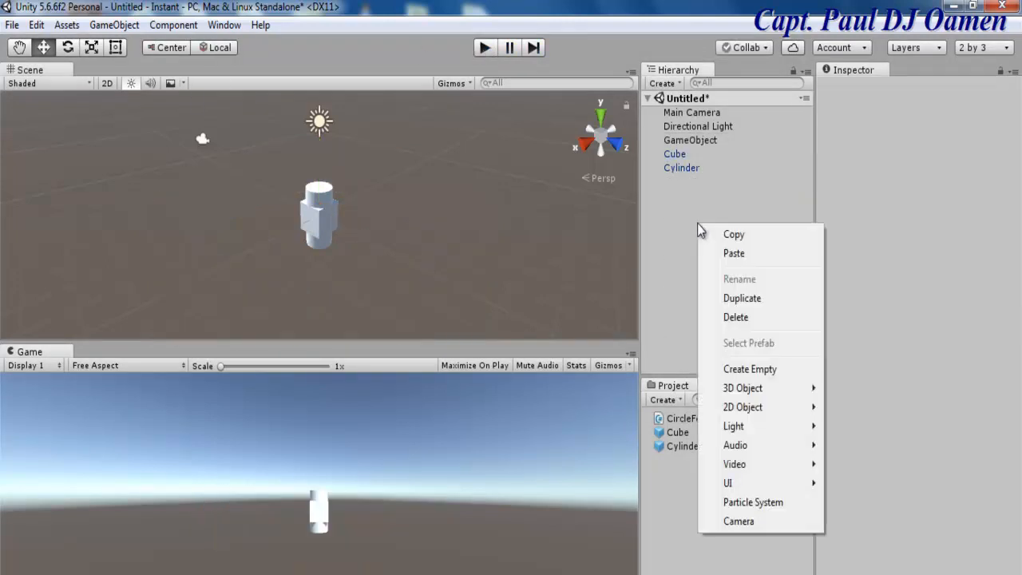
pyautogui.moveTo(751, 394)
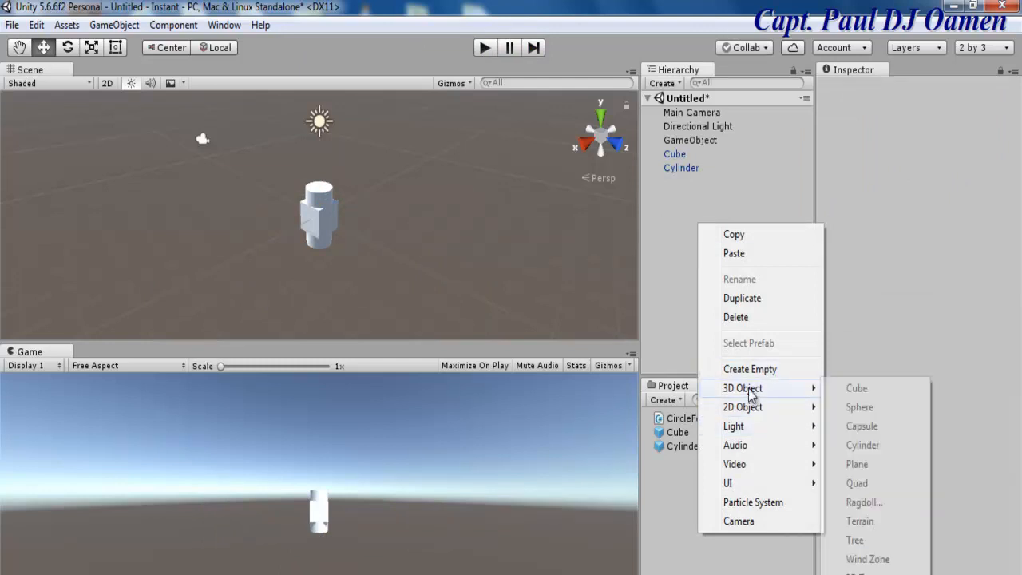
pyautogui.click(855, 468)
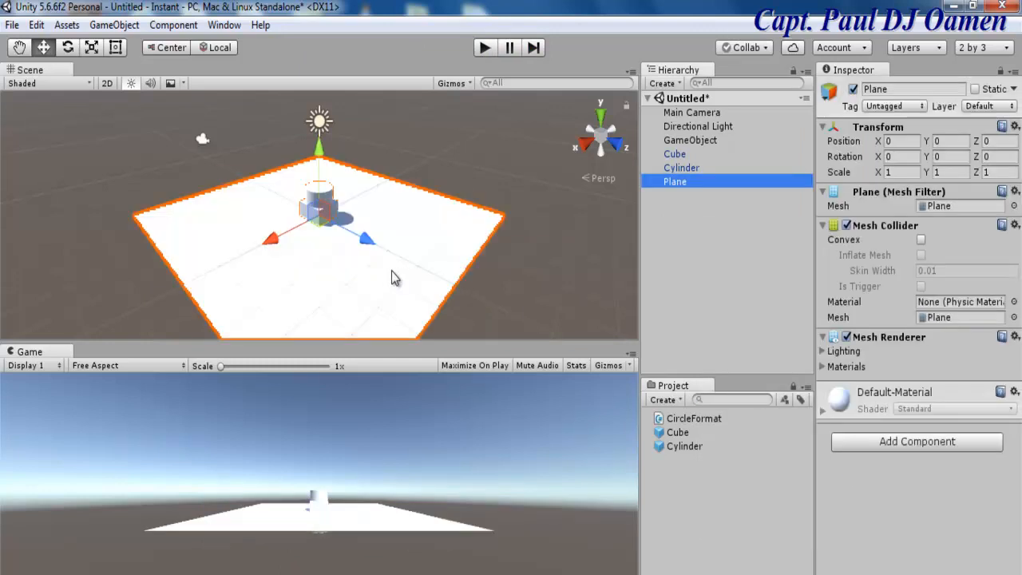
pyautogui.click(302, 212)
pyautogui.click(302, 211)
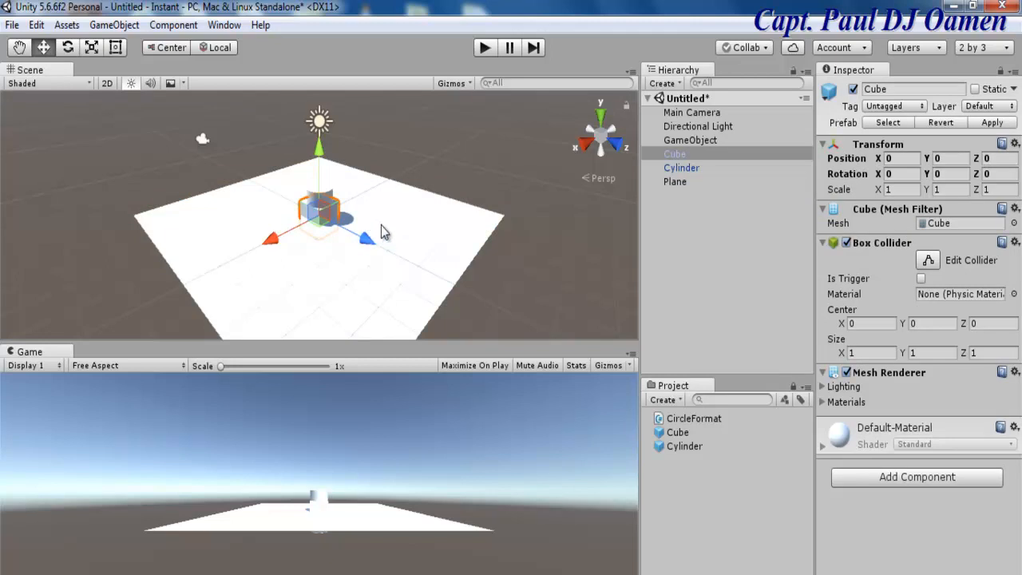
pyautogui.click(404, 217)
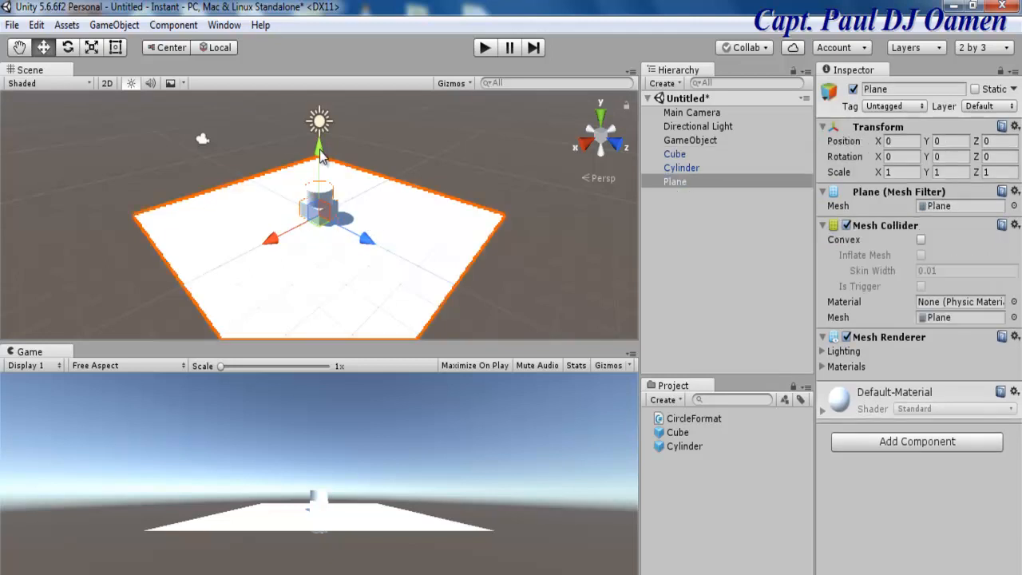
pyautogui.moveTo(320, 156); pyautogui.dragTo(319, 184)
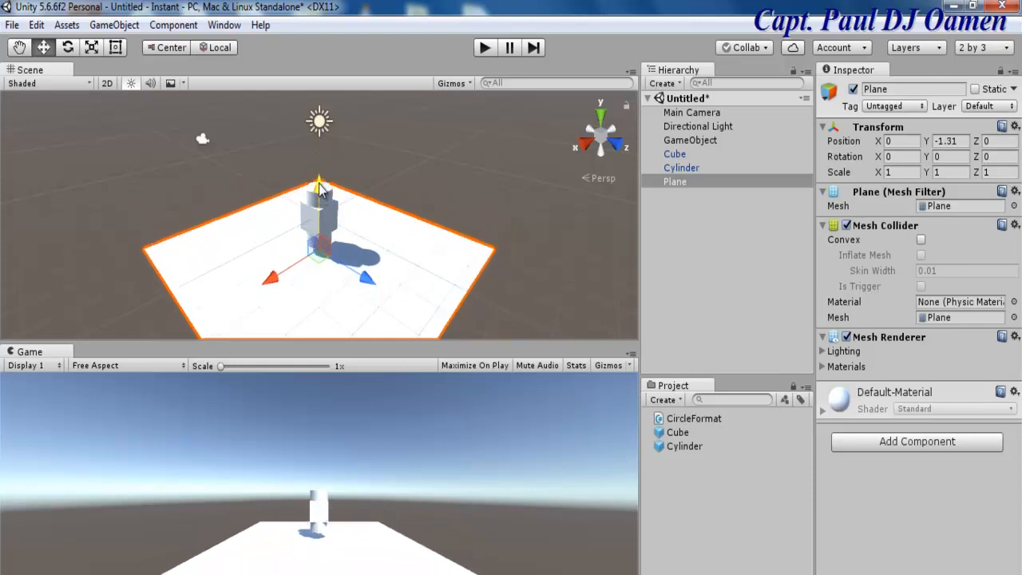
# Step: Set the plane's scale to 2 on the X, Y and Z axes
pyautogui.click(897, 173)
pyautogui.write('2')
pyautogui.click(958, 173)
pyautogui.write('2')
pyautogui.click(1003, 173)
pyautogui.write('2')
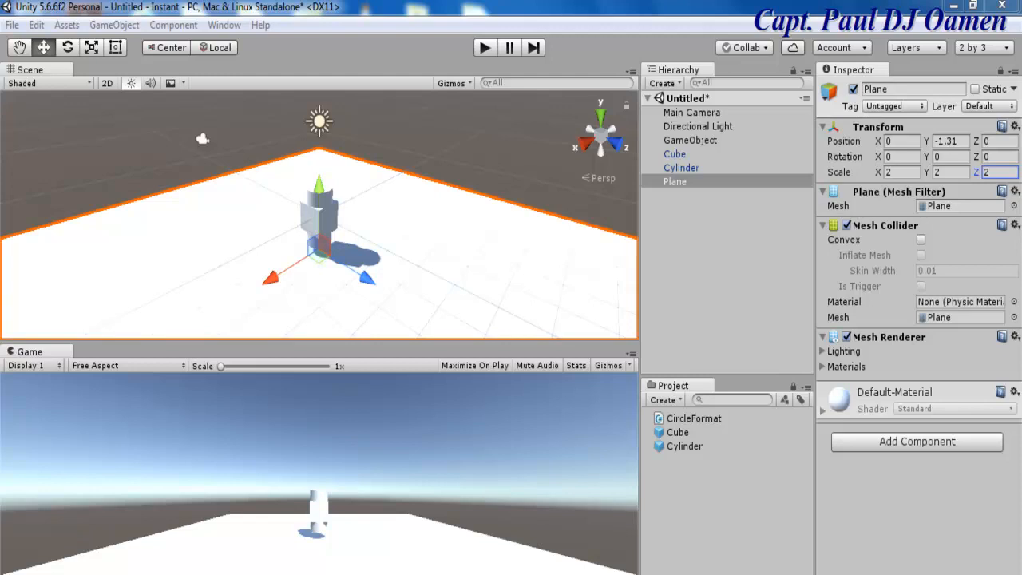
# Step: Import the CaptainNewWingM and CaptianPaul images from the Mech folder in Windows Explorer into the Unity project assets
pyautogui.hotkey('alt', 'Tab')
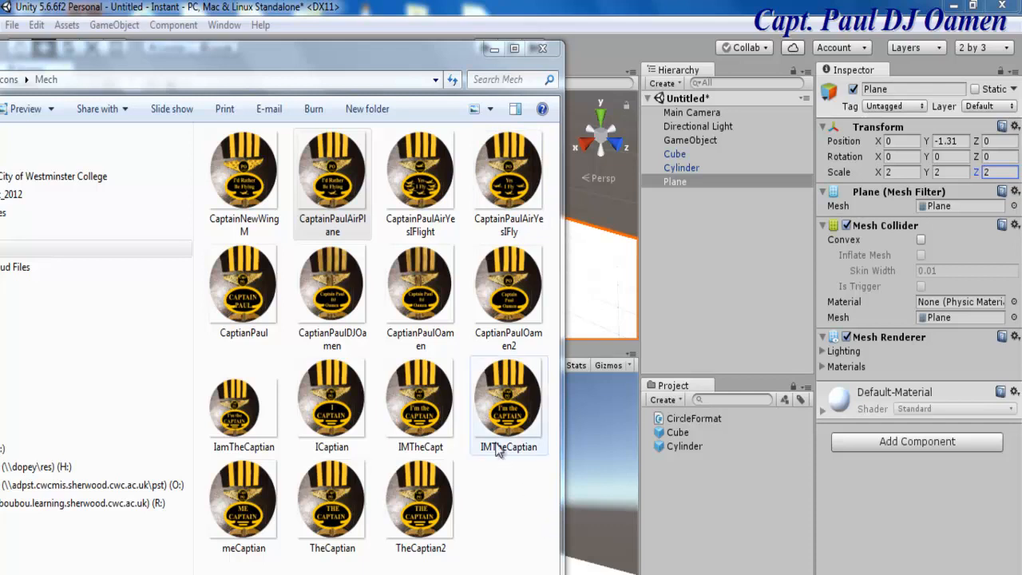
pyautogui.moveTo(267, 184); pyautogui.dragTo(703, 500)
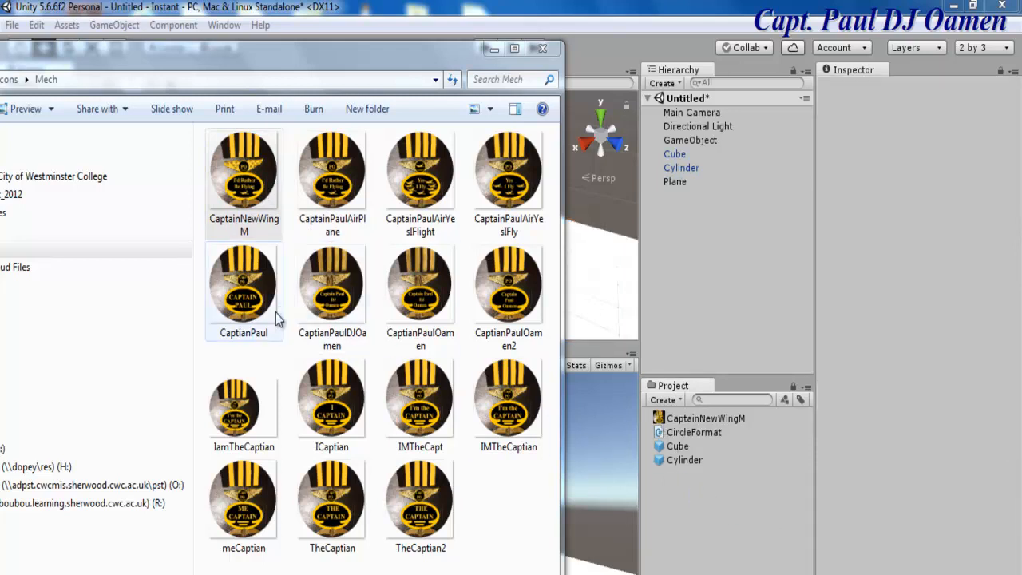
pyautogui.moveTo(252, 297); pyautogui.dragTo(711, 515)
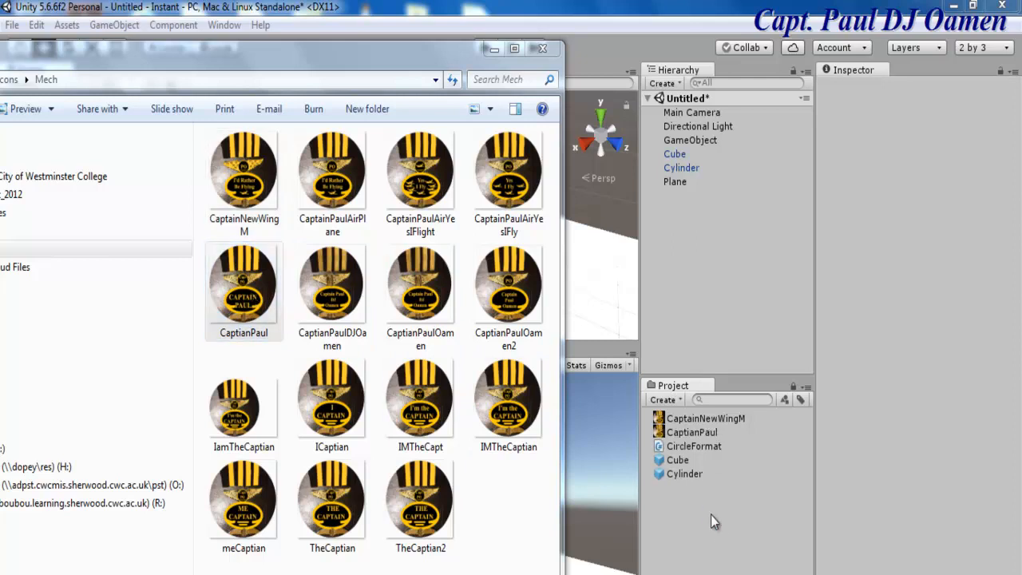
pyautogui.click(494, 49)
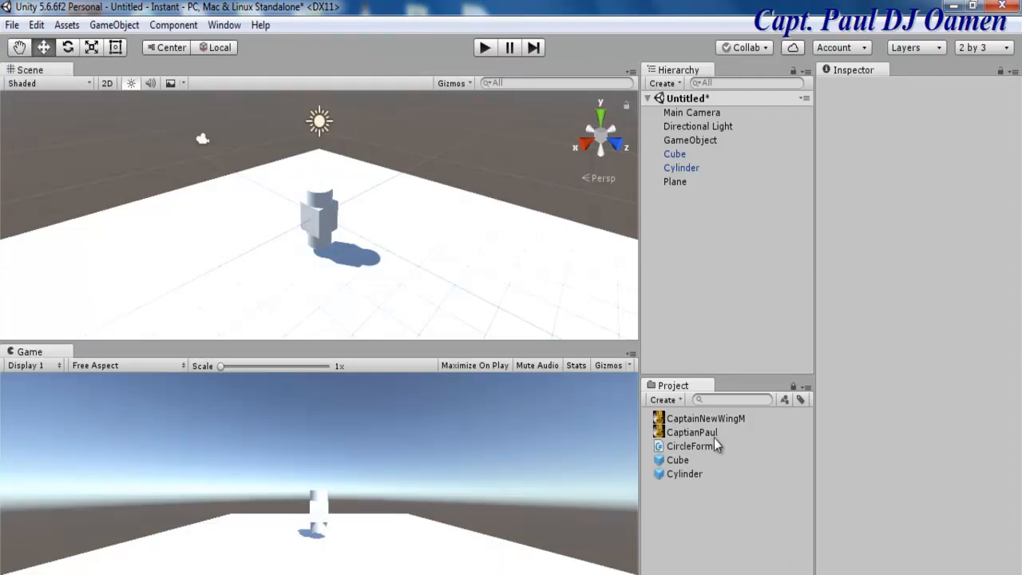
# Step: Apply the CaptianPaul texture to the cylinder and the CaptainNewWingM texture to the plane
pyautogui.moveTo(711, 436); pyautogui.dragTo(701, 479)
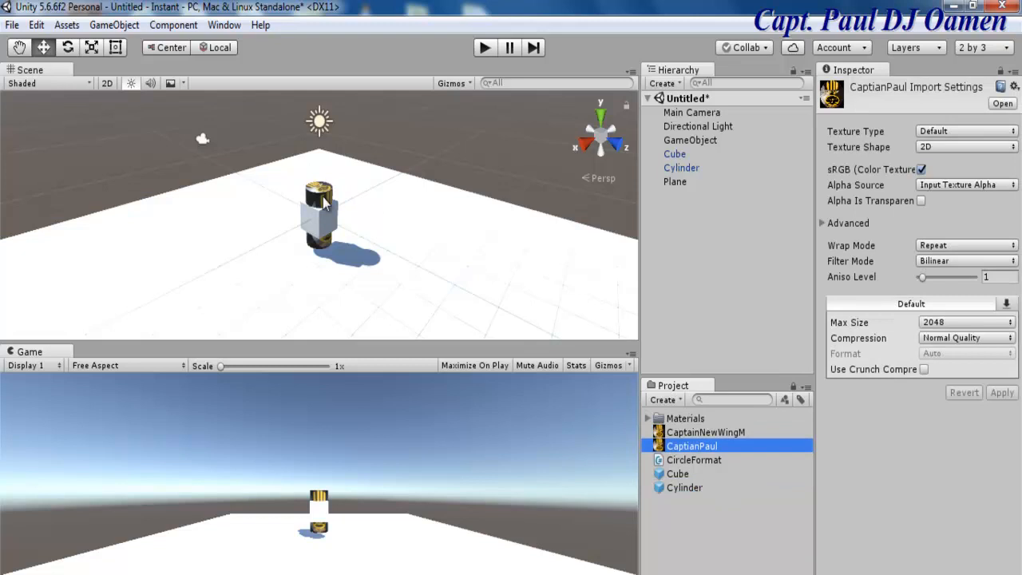
pyautogui.click(556, 294)
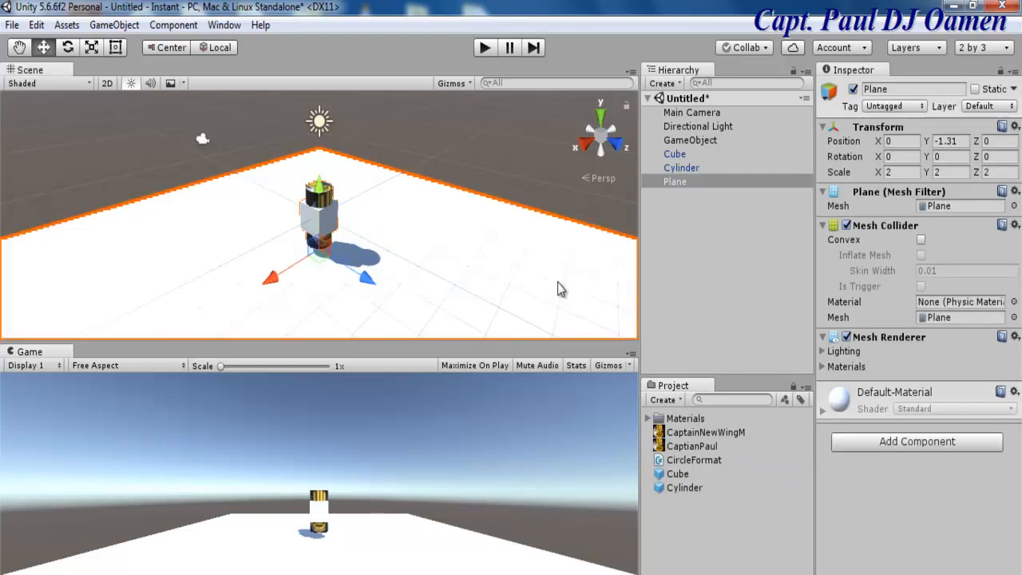
pyautogui.moveTo(722, 433); pyautogui.dragTo(540, 305)
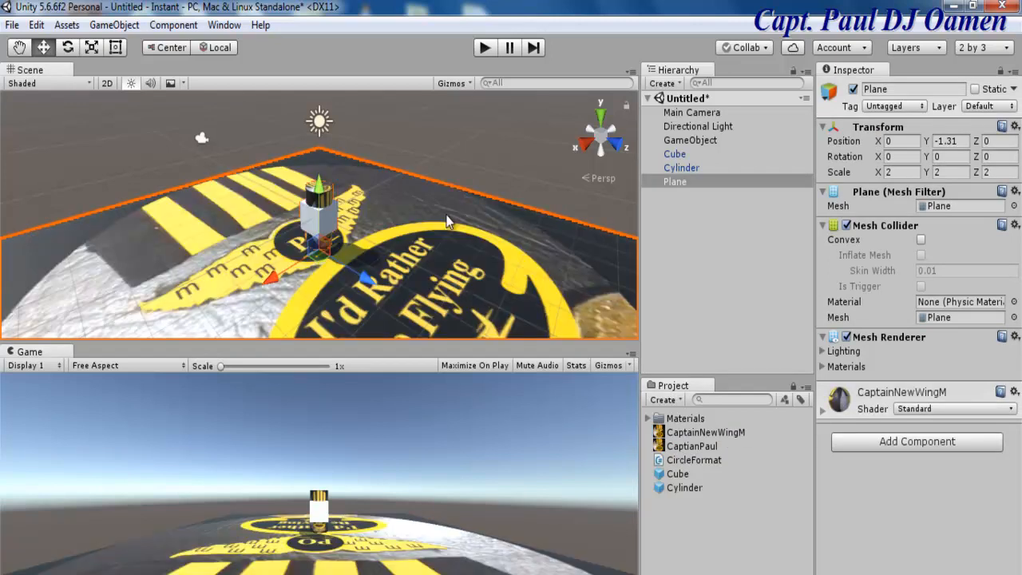
# Step: Run the scene to check the circle of cubes and textured cylinders on the plane
pyautogui.keyDown('alt'); pyautogui.moveTo(533, 236); pyautogui.dragTo(514, 254); pyautogui.keyUp('alt')
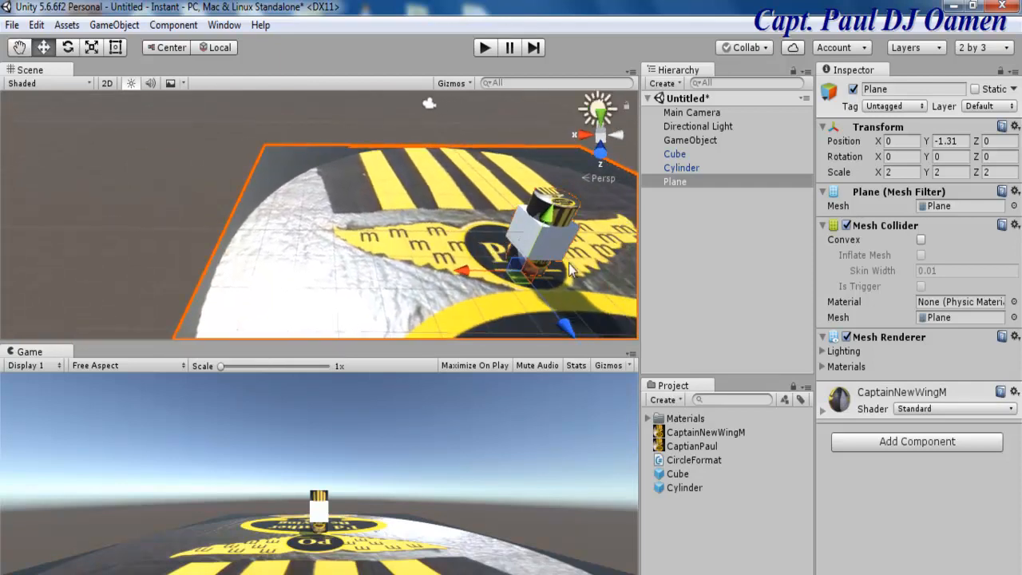
pyautogui.moveTo(570, 262); pyautogui.dragTo(432, 236)
pyautogui.press('w')
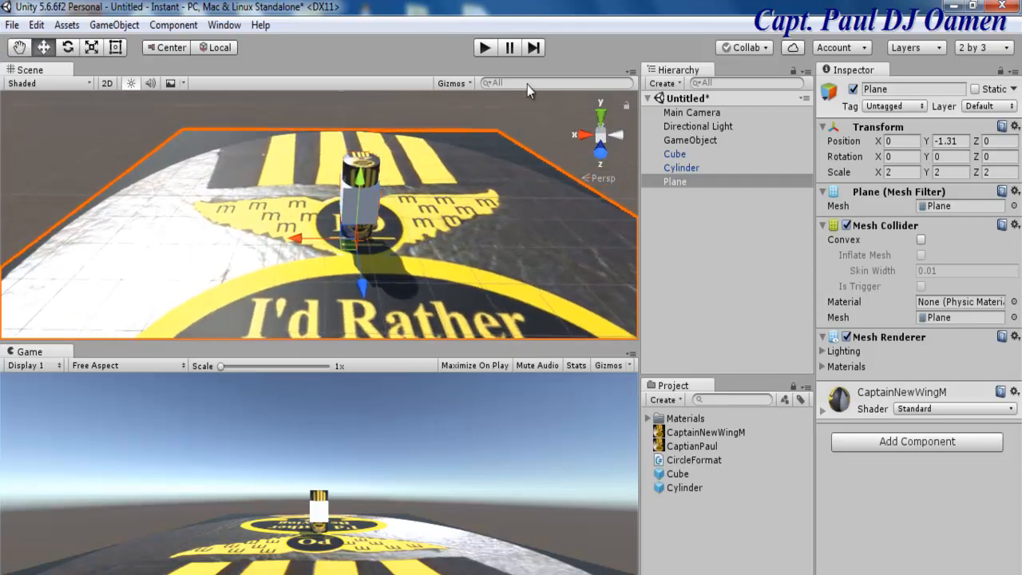
pyautogui.click(483, 50)
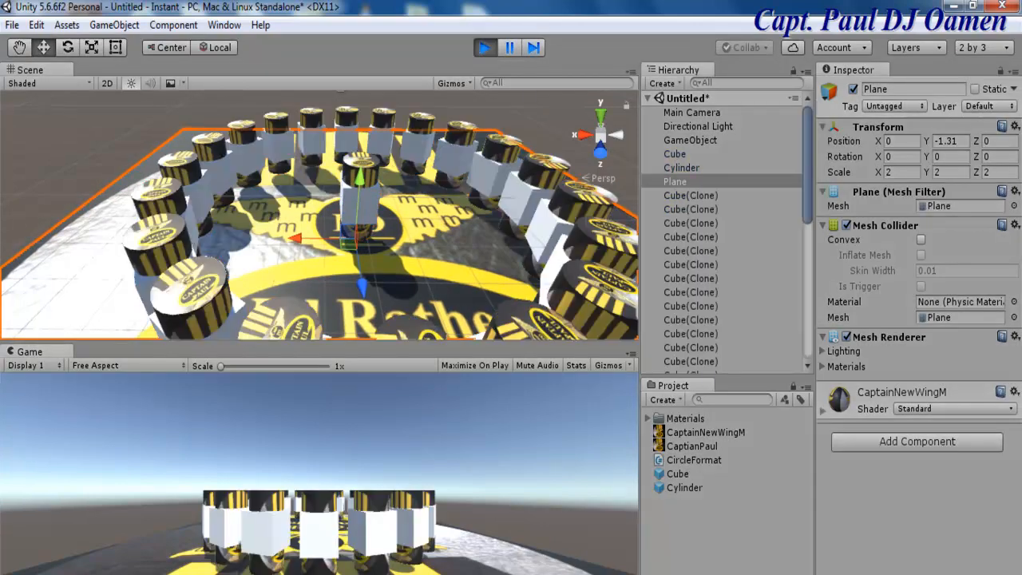
# Step: Rearrange the layout by docking the Hierarchy below the Project window and enlarging the Scene view in height and width
pyautogui.moveTo(533, 344); pyautogui.dragTo(533, 400)
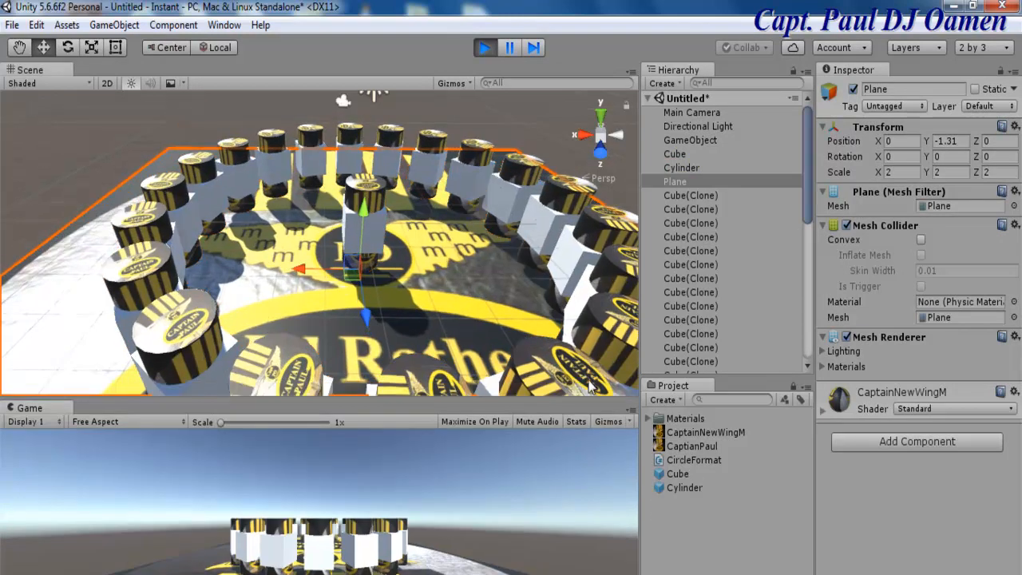
pyautogui.click(689, 183)
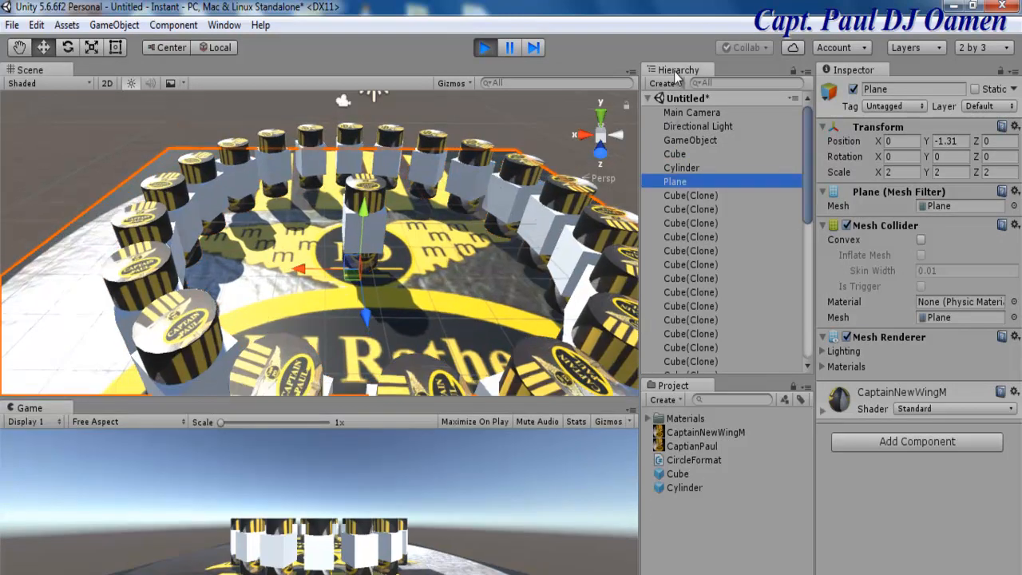
pyautogui.moveTo(674, 70); pyautogui.dragTo(838, 170)
pyautogui.moveTo(549, 73); pyautogui.dragTo(803, 307)
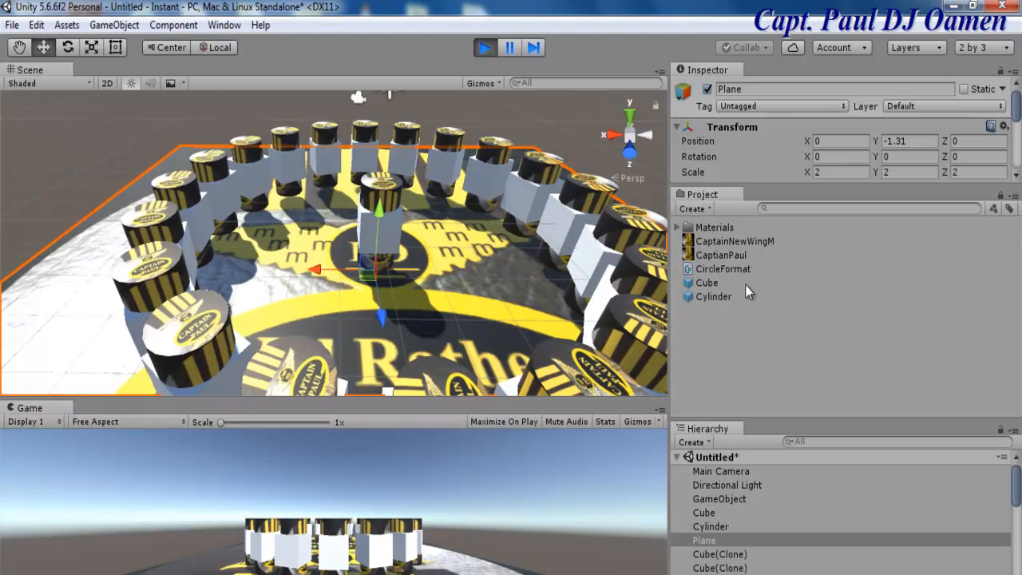
pyautogui.moveTo(669, 337); pyautogui.dragTo(923, 359)
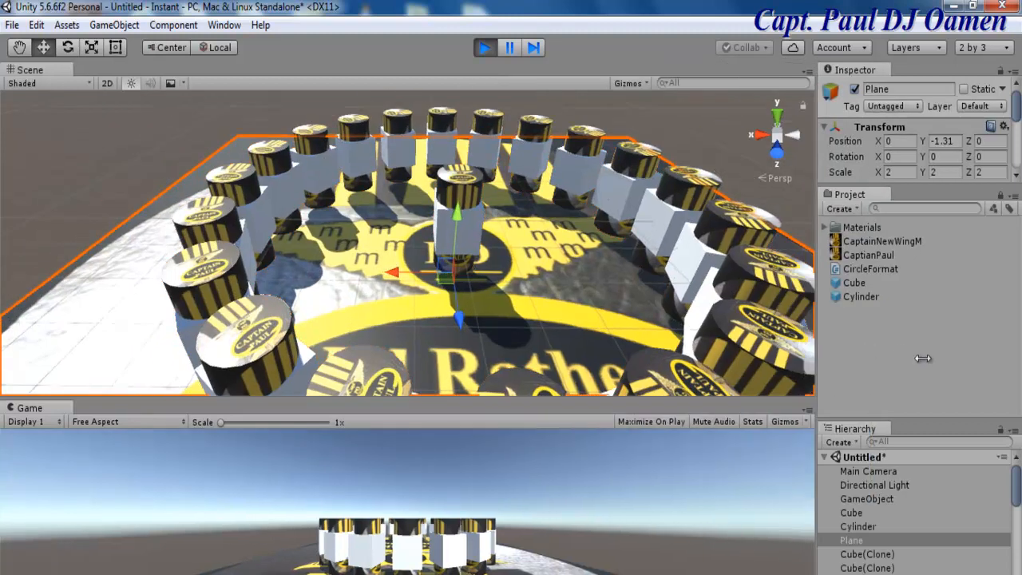
pyautogui.click(923, 359)
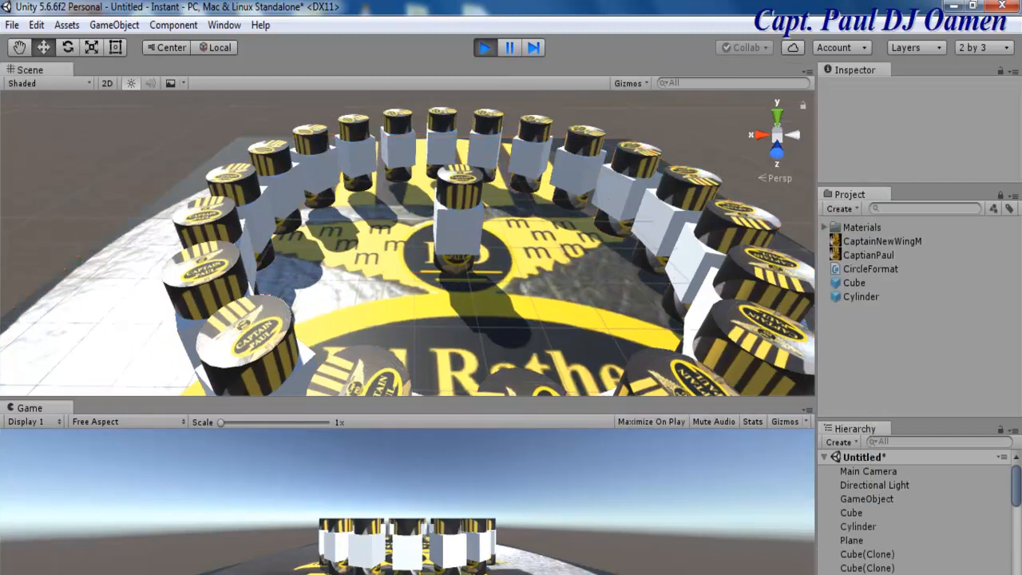